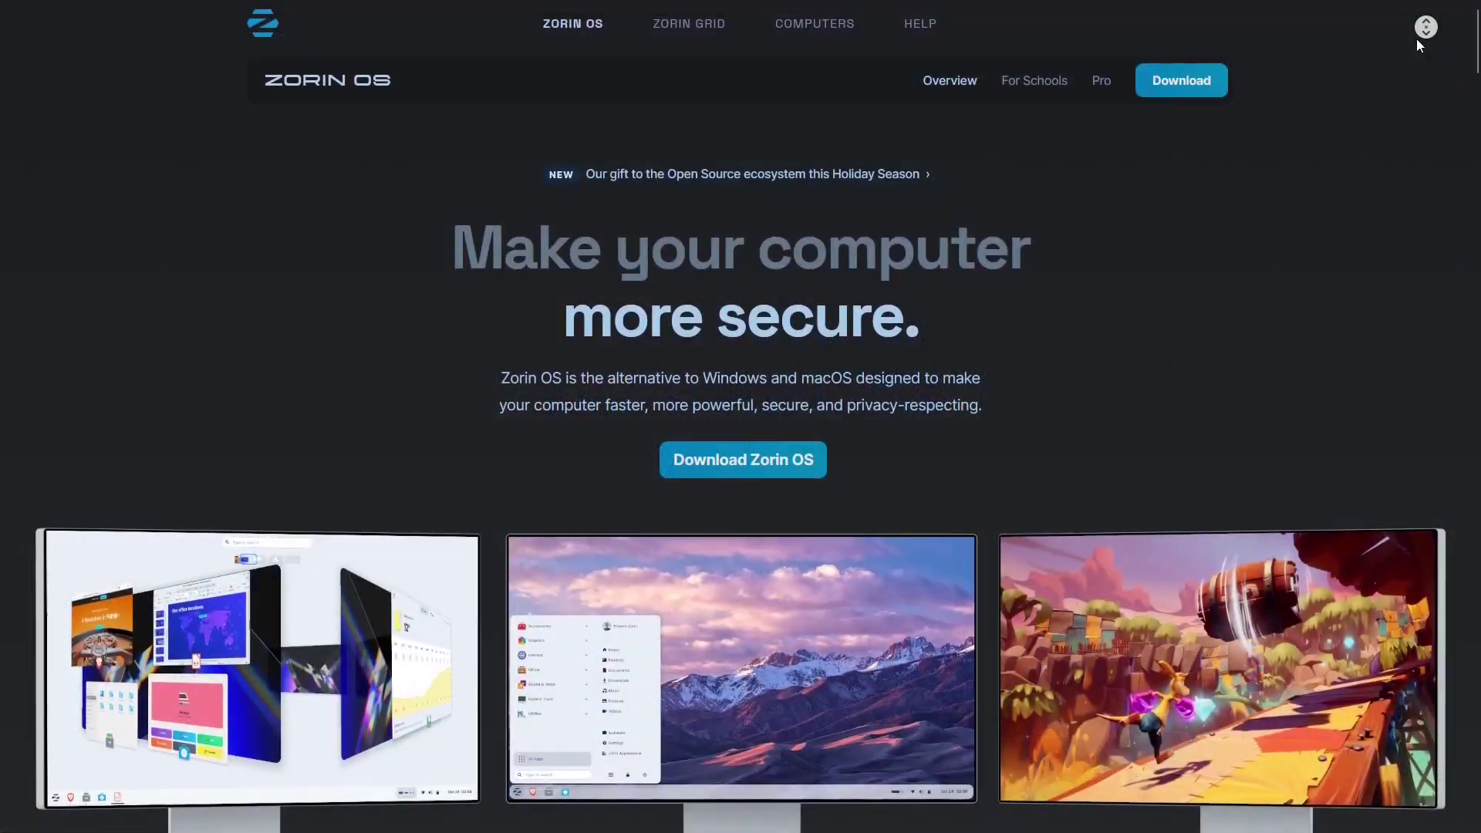
Search the Zorin menu for 'updates' and launch the top result, then reopen and dismiss the menu.
scroll(1416, 38, "down", 1)
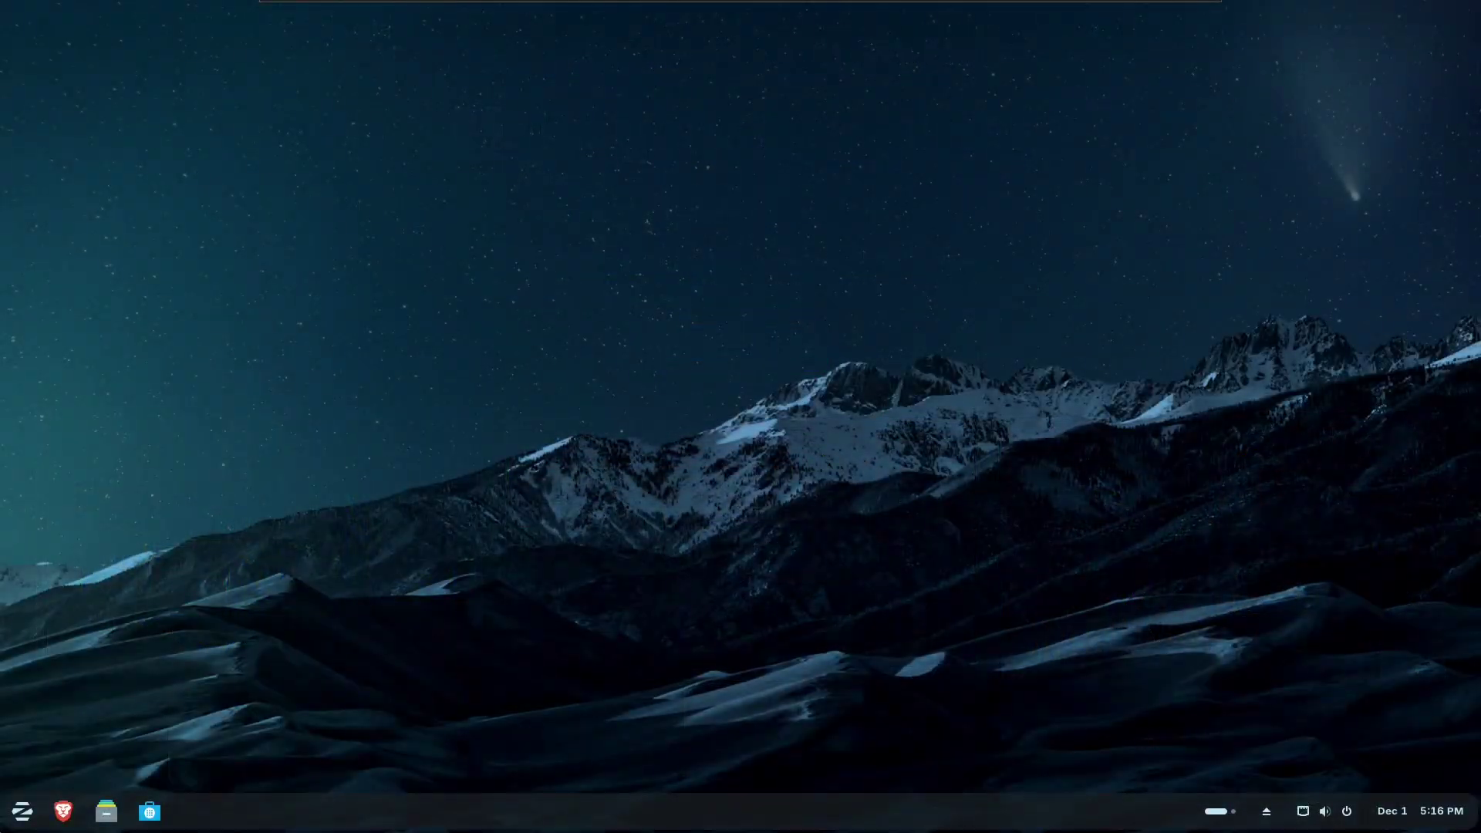
left_click(15, 823)
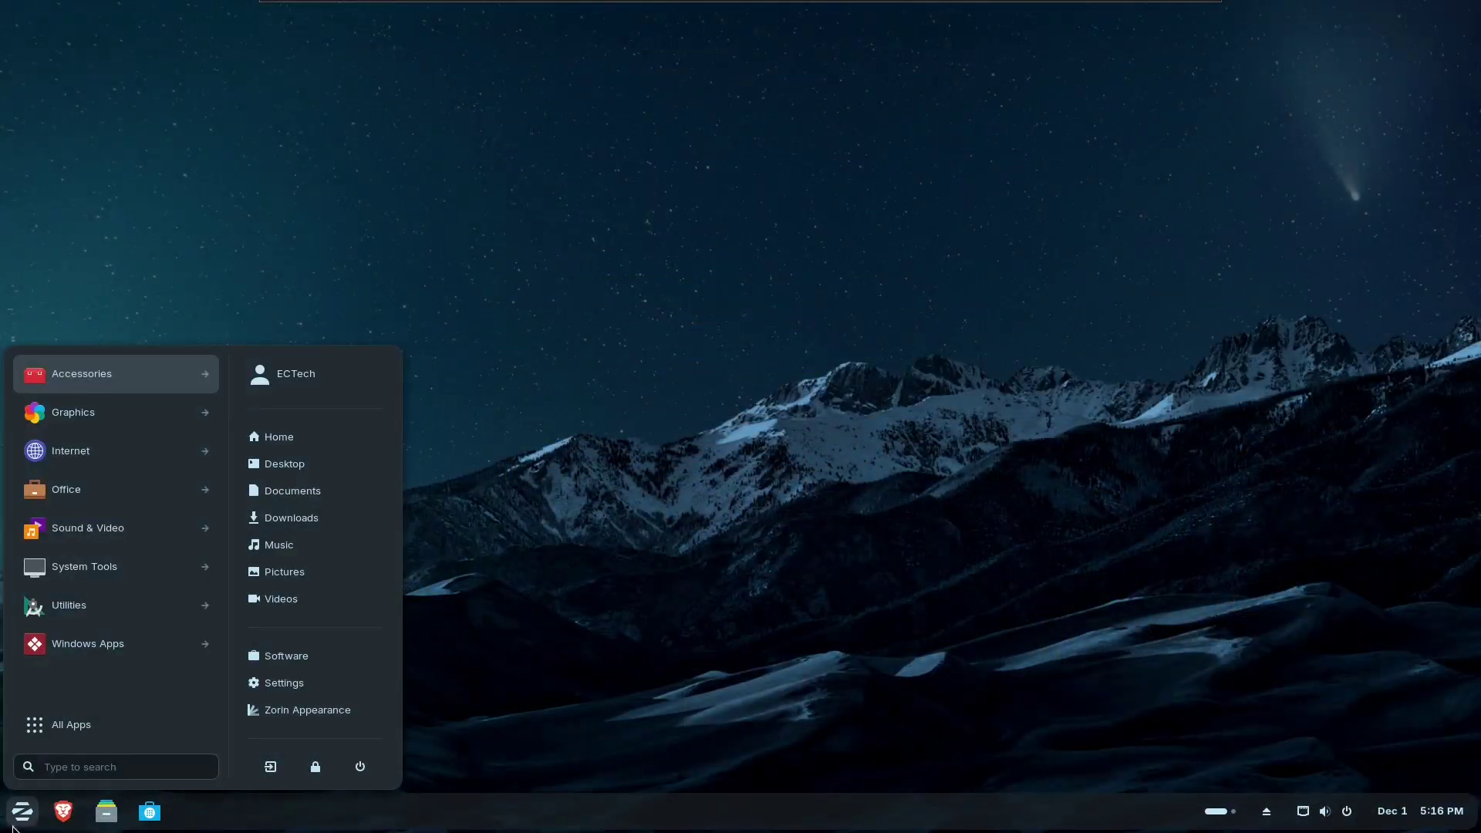
type("up")
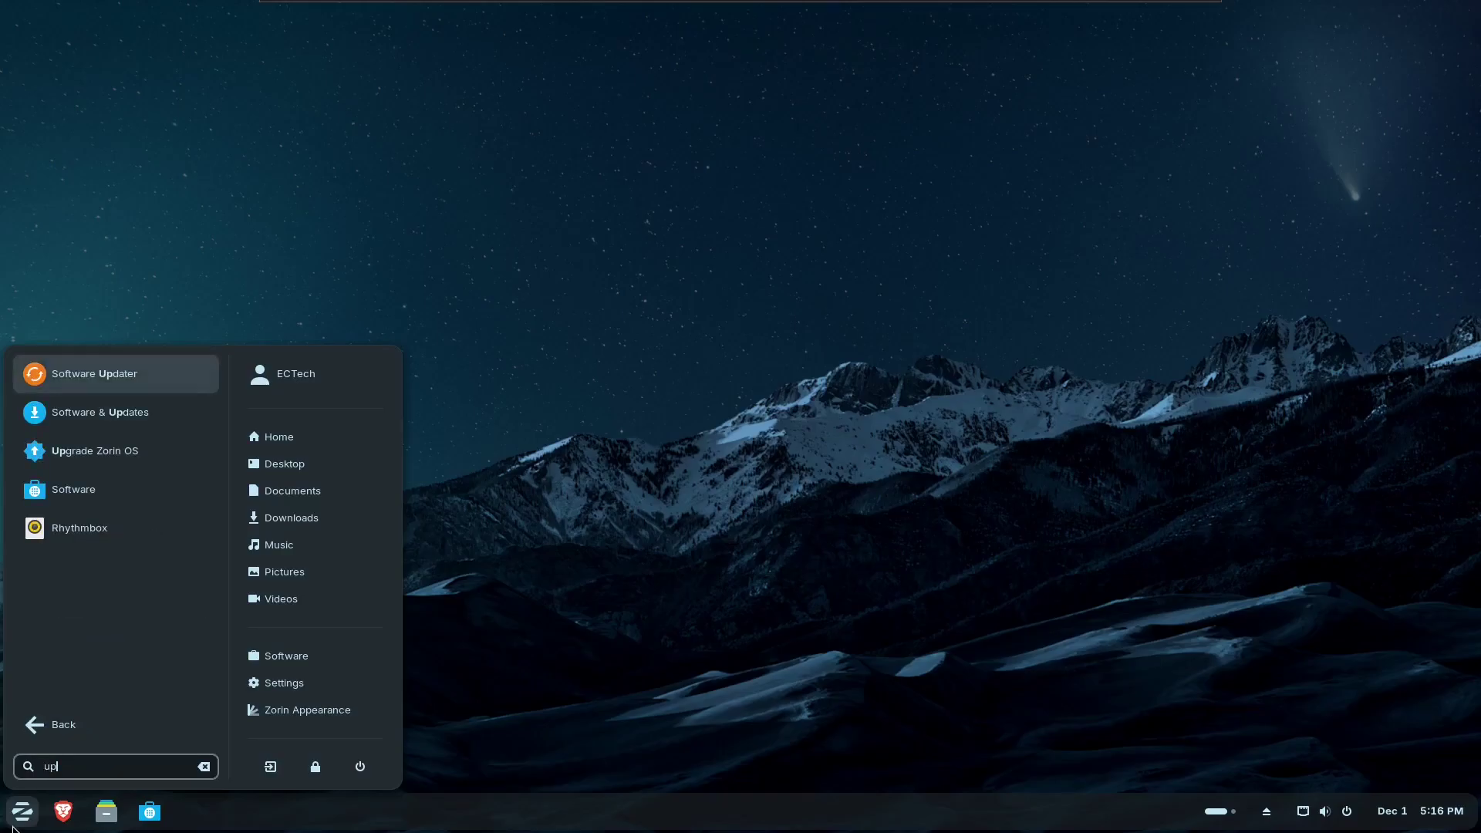
type("dates")
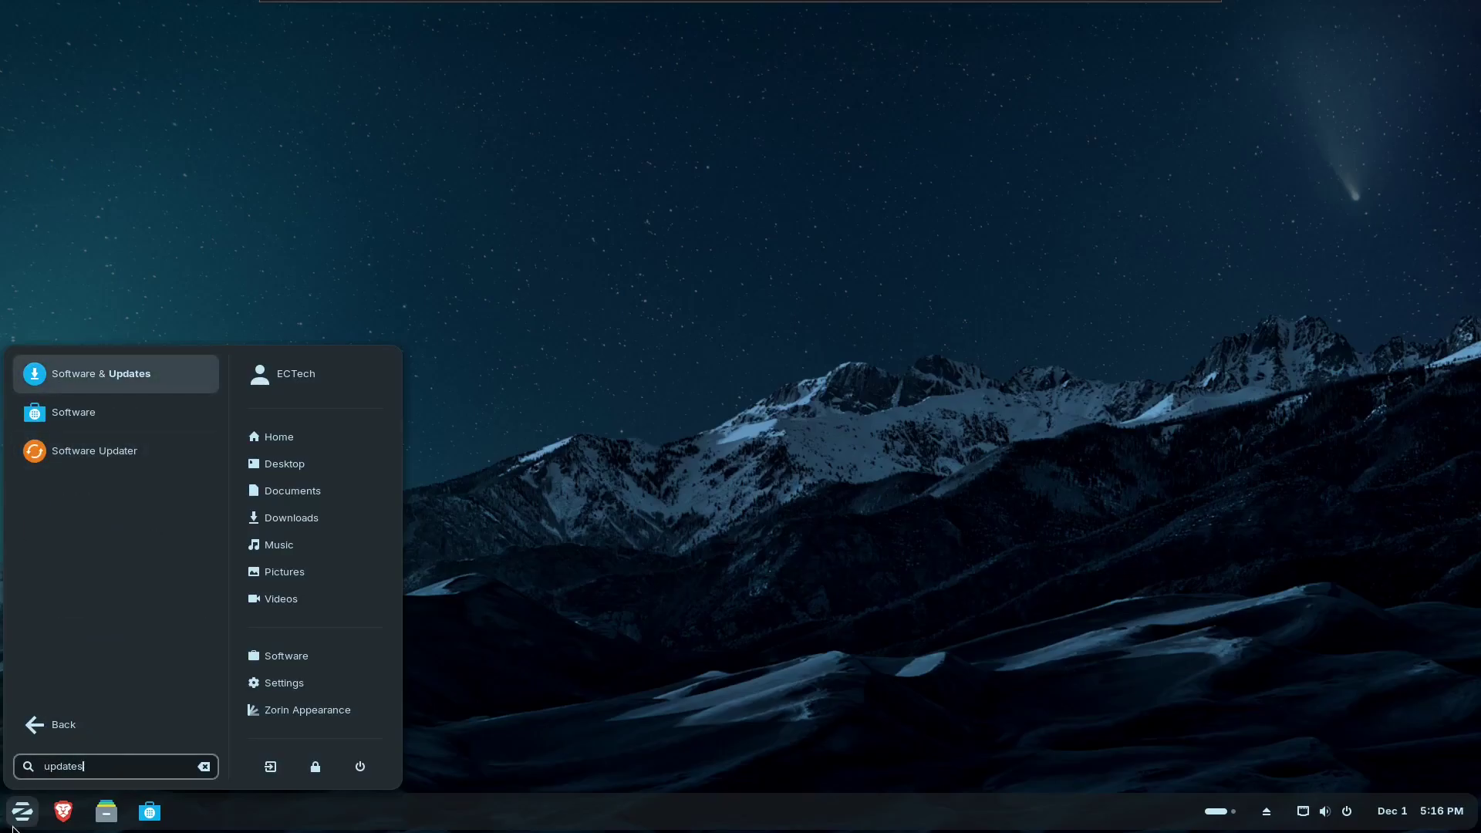
key("Return")
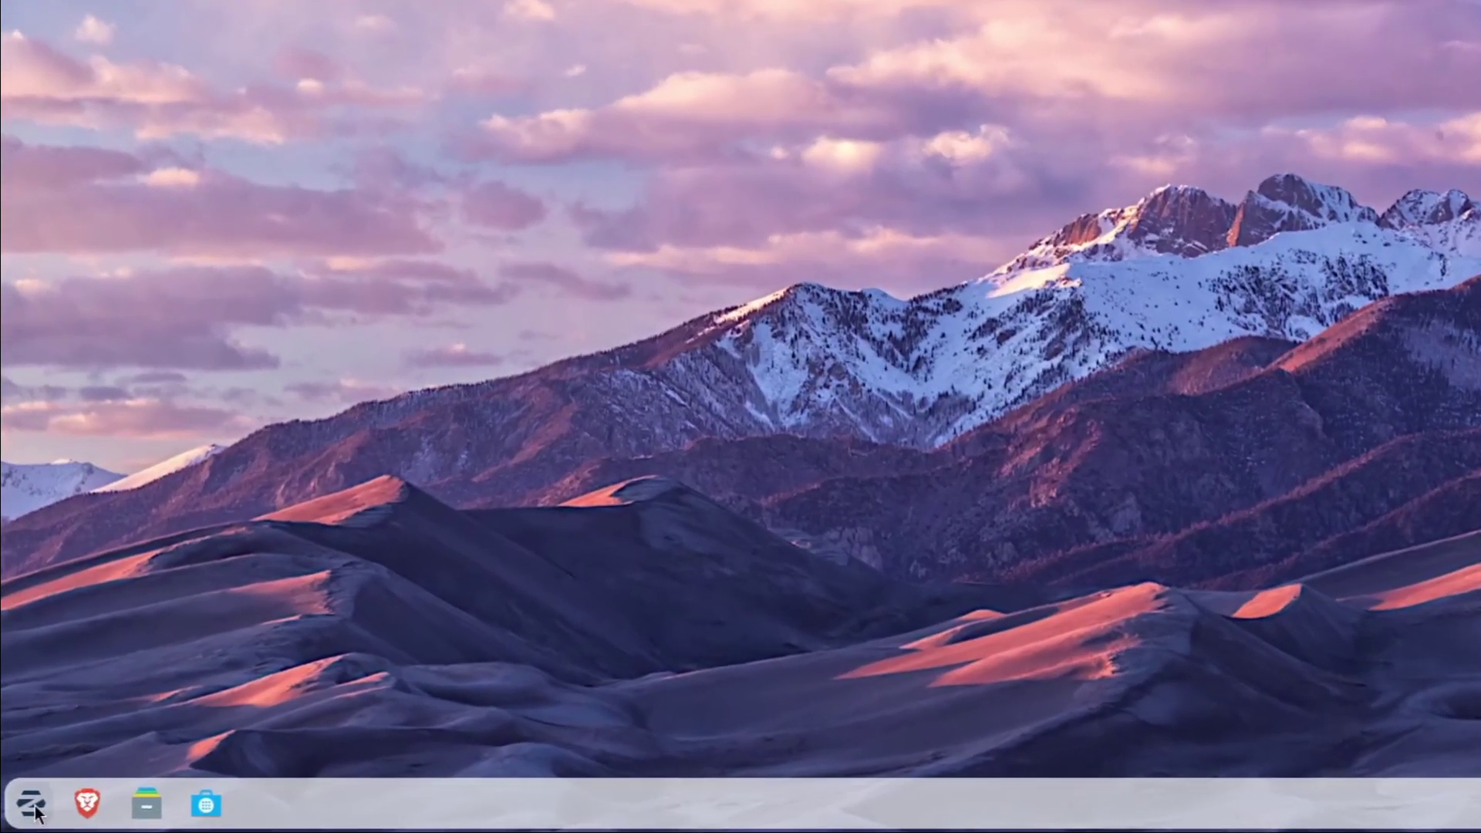
left_click(28, 811)
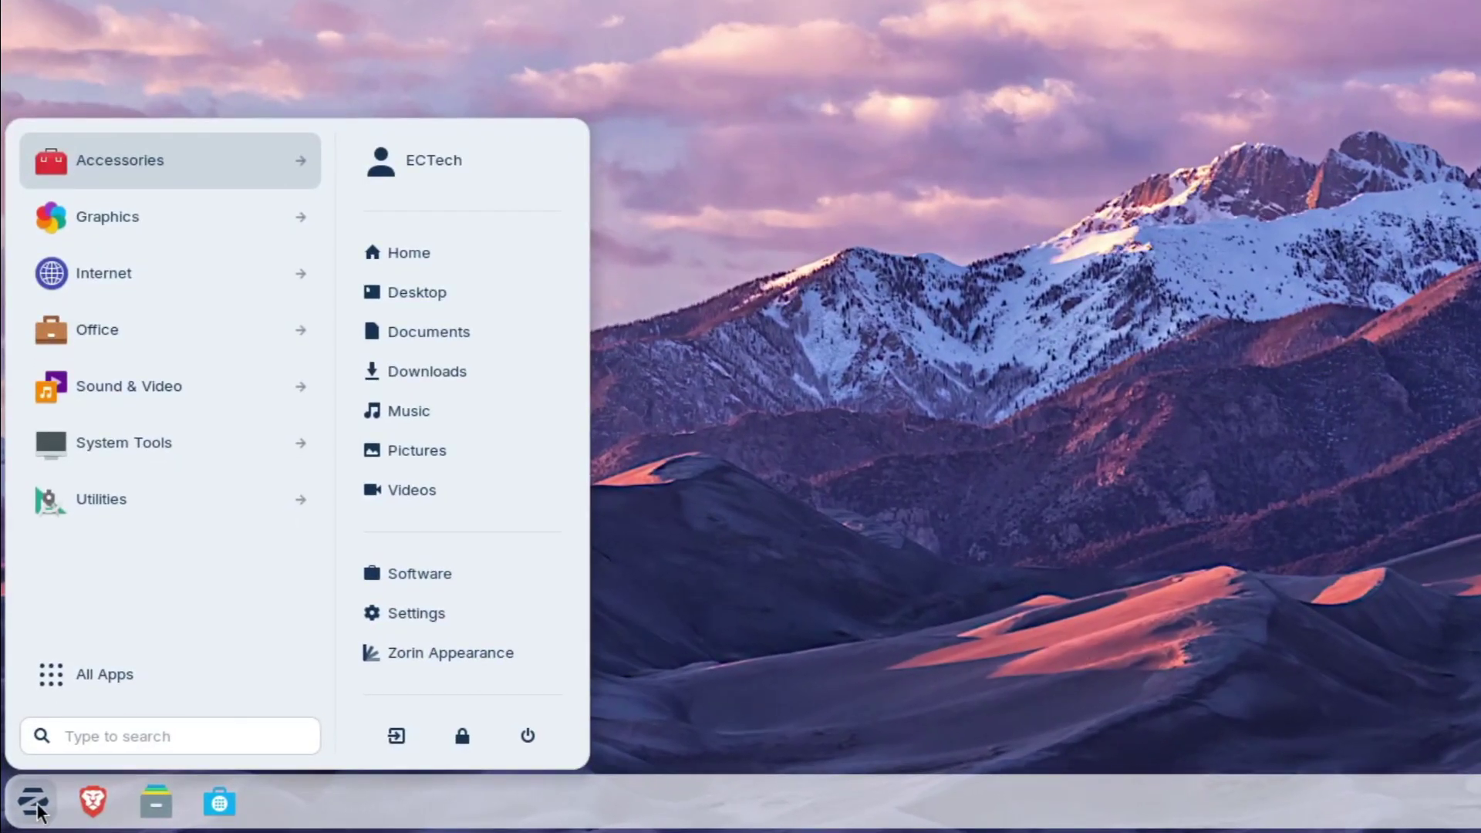
left_click(36, 807)
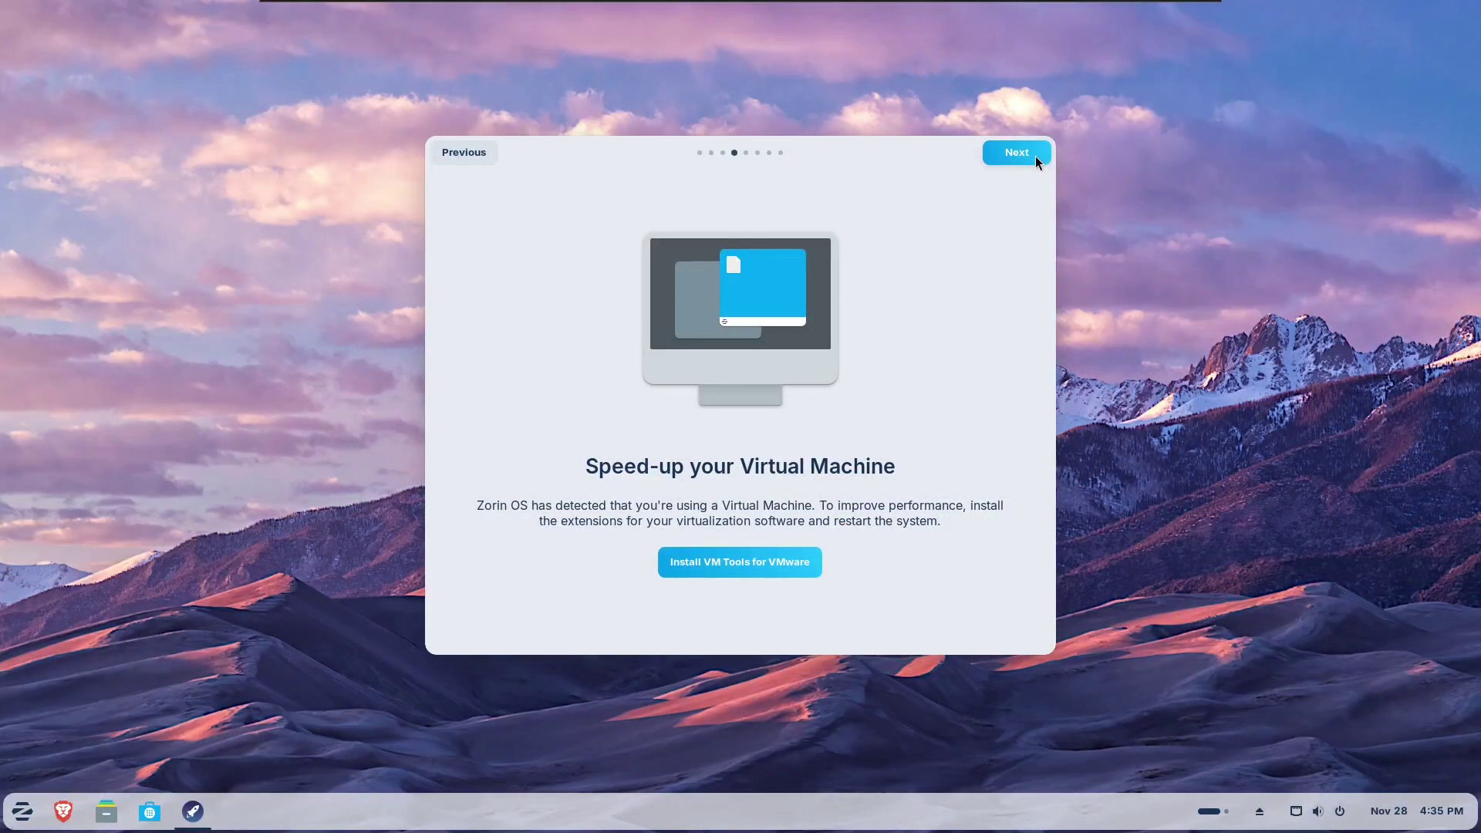
Advance the tour past the online accounts, Zorin Connect and Software pages to the end.
left_click(1036, 157)
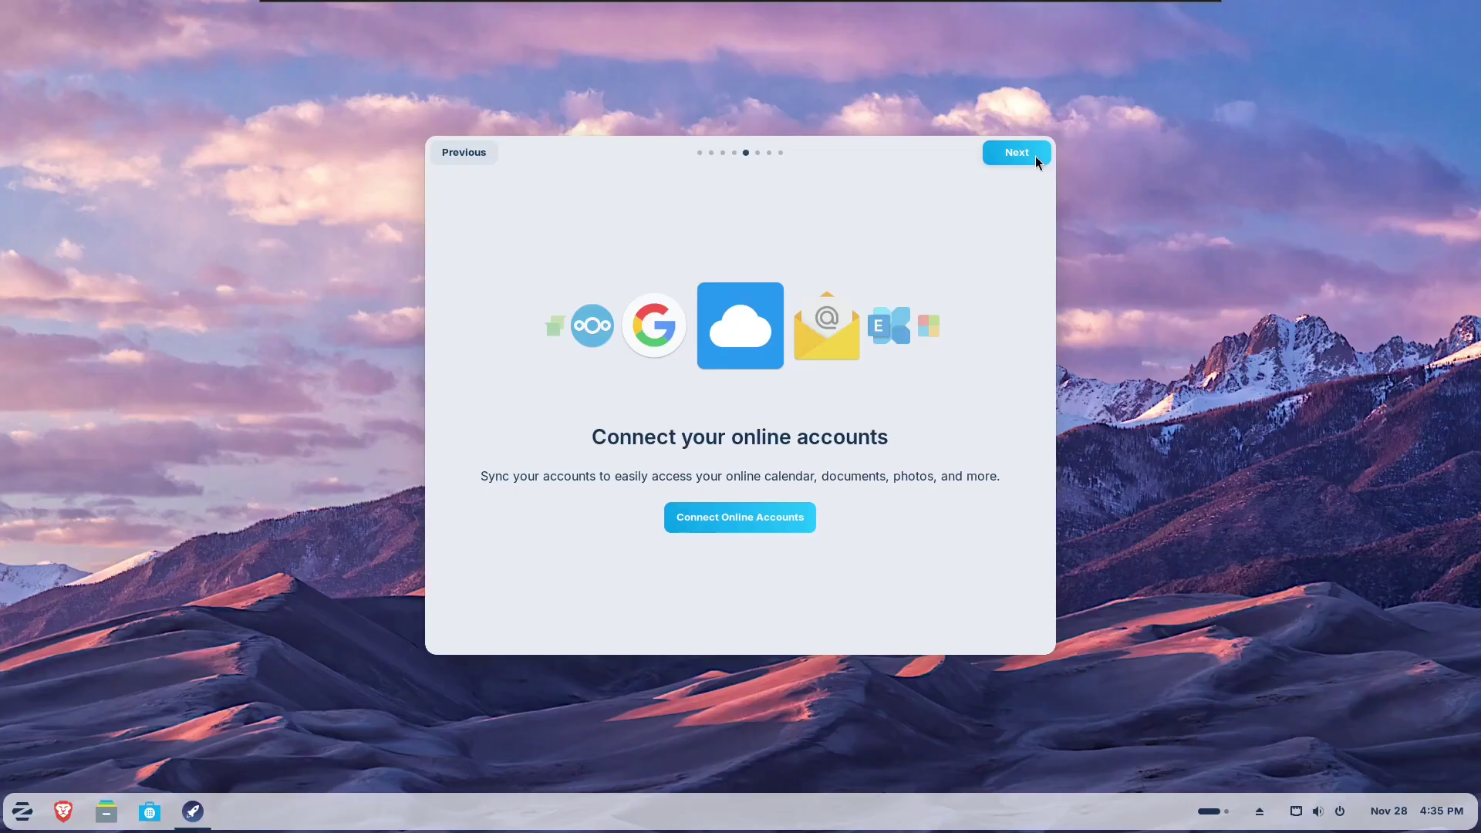
left_click(1036, 156)
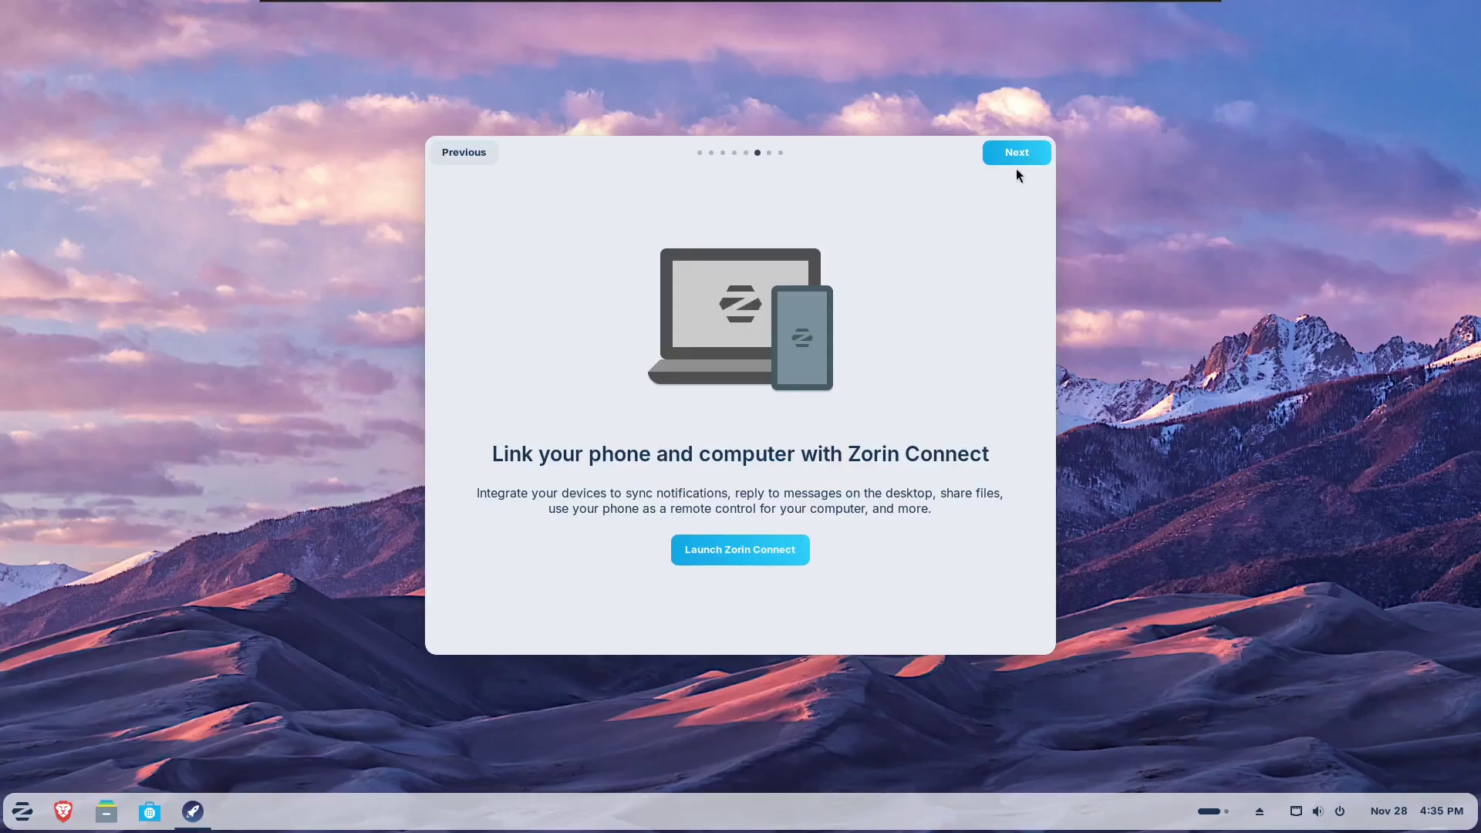
left_click(1016, 157)
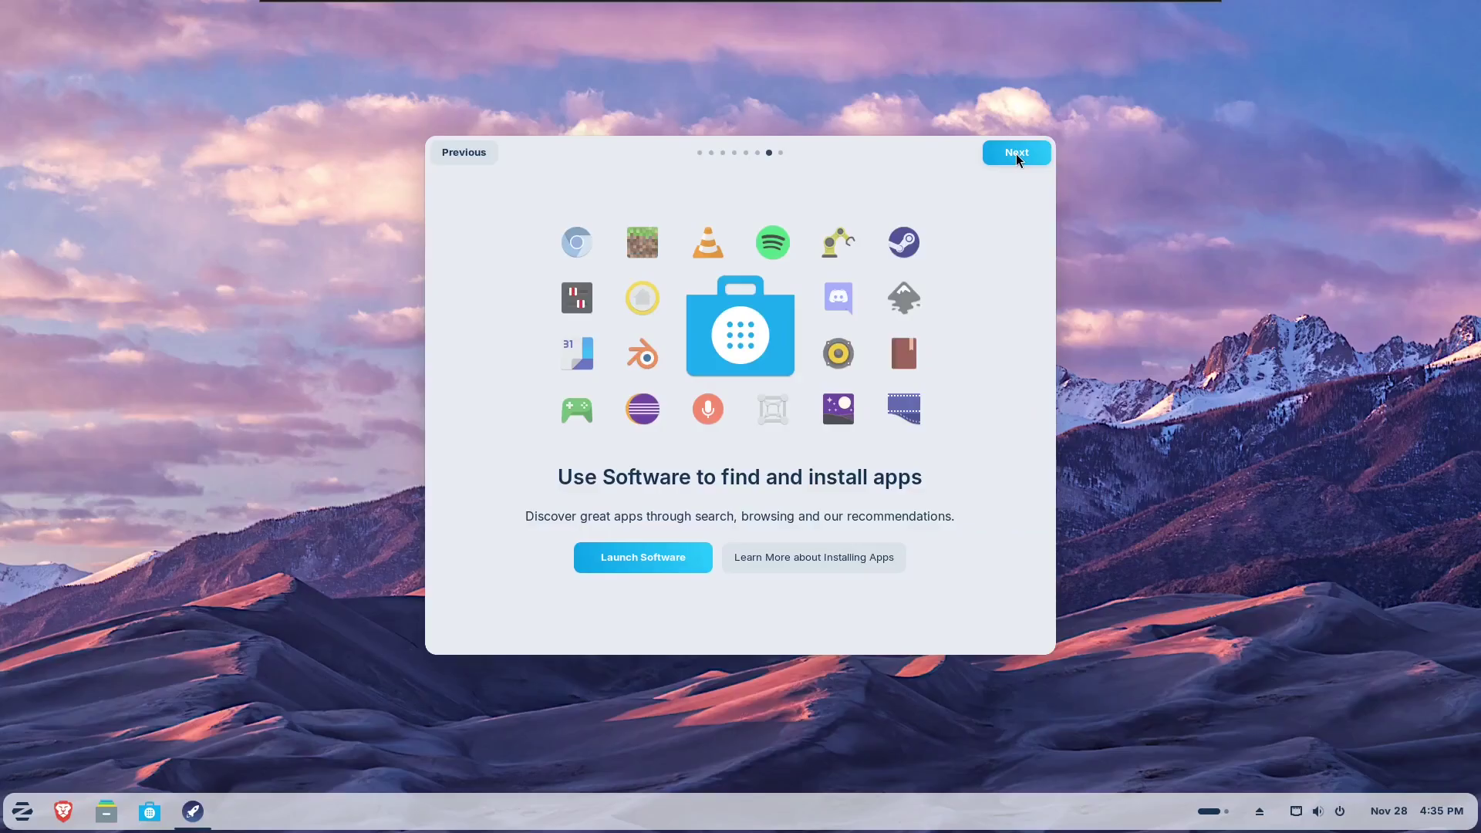
left_click(1016, 154)
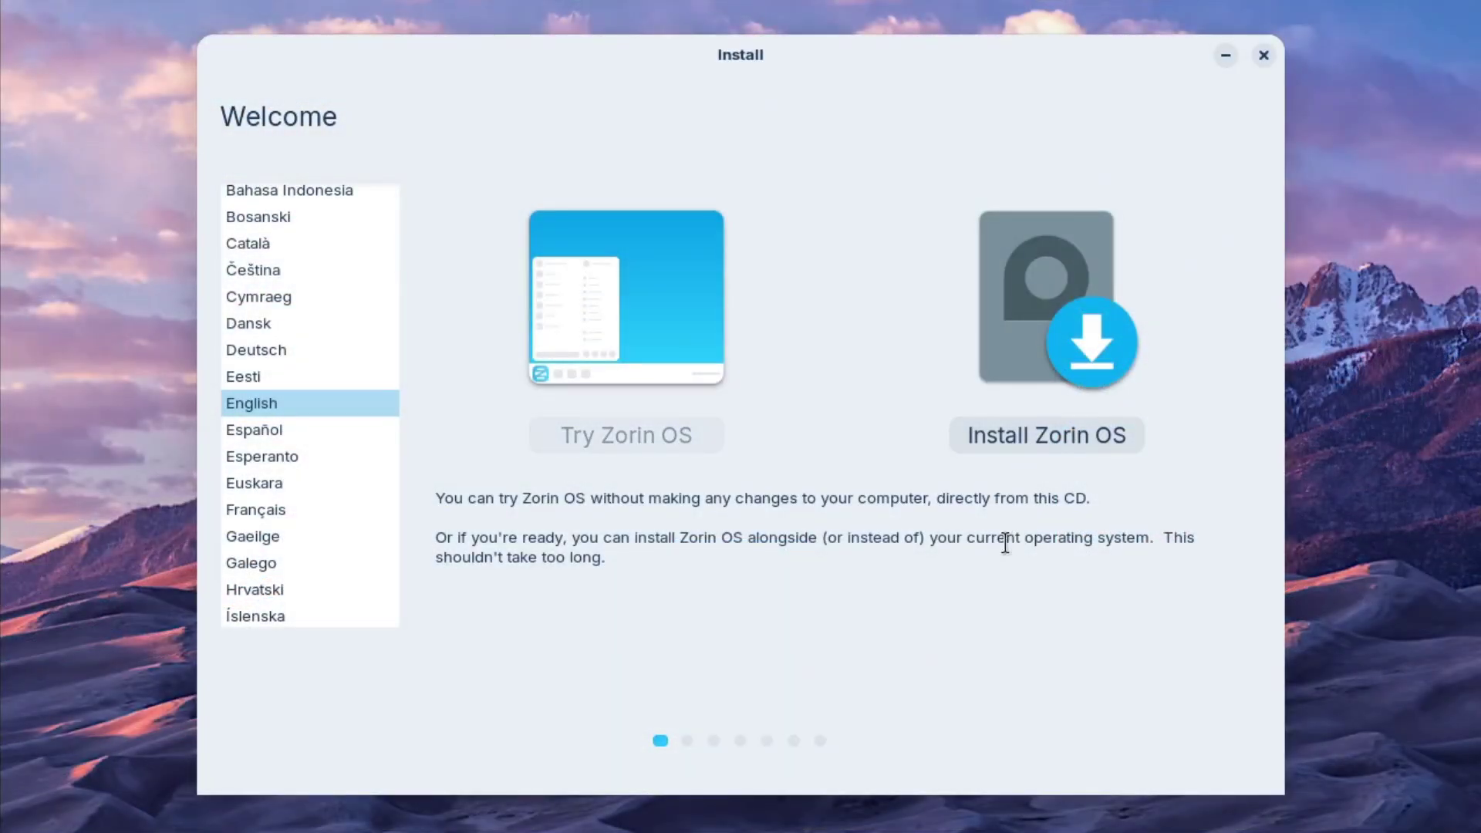
Proceed past the English welcome and keyboard layout pages and confirm Chicago as the location.
key("Return")
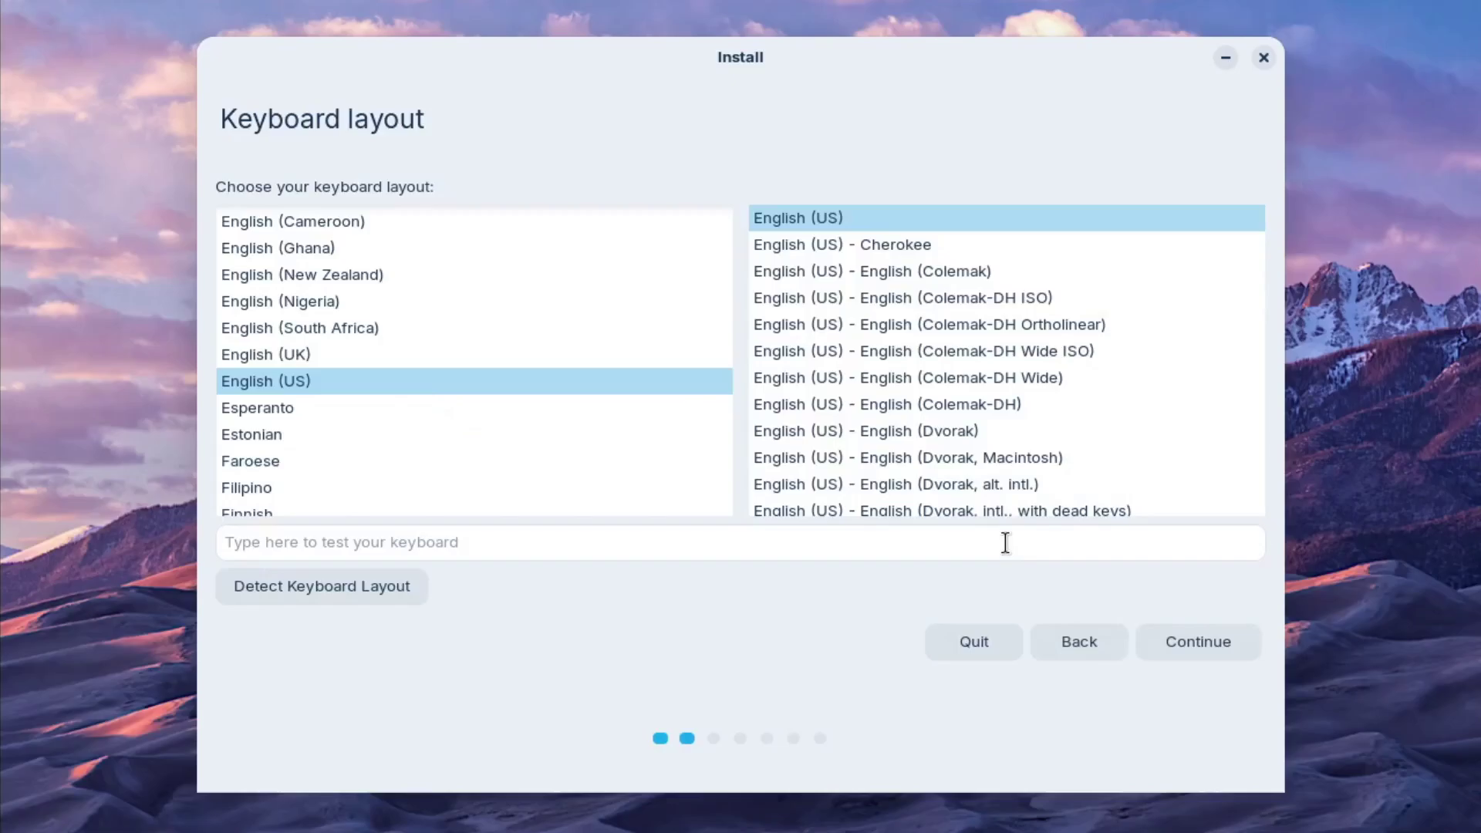
left_click(1208, 640)
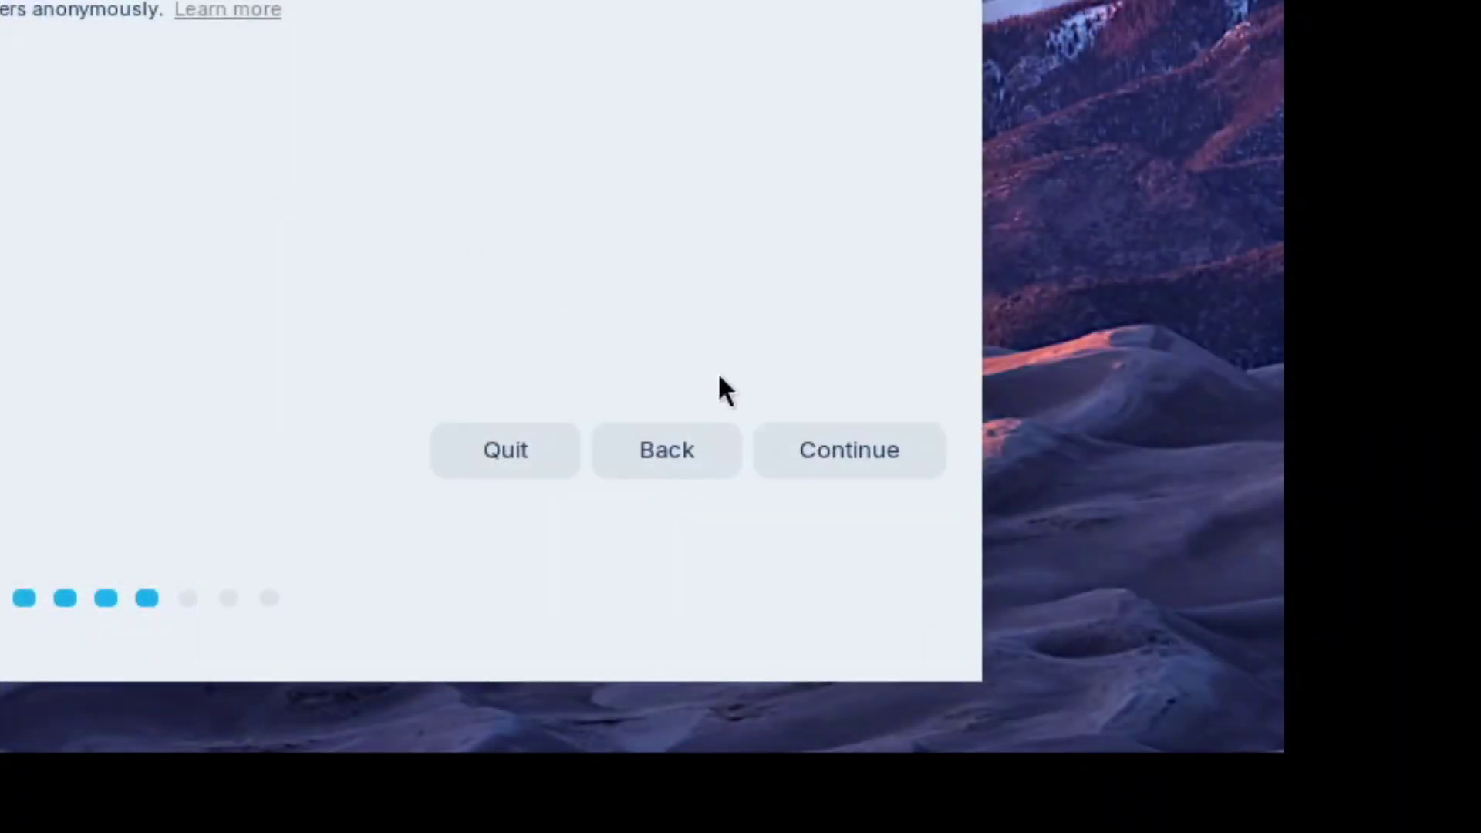
left_click(831, 459)
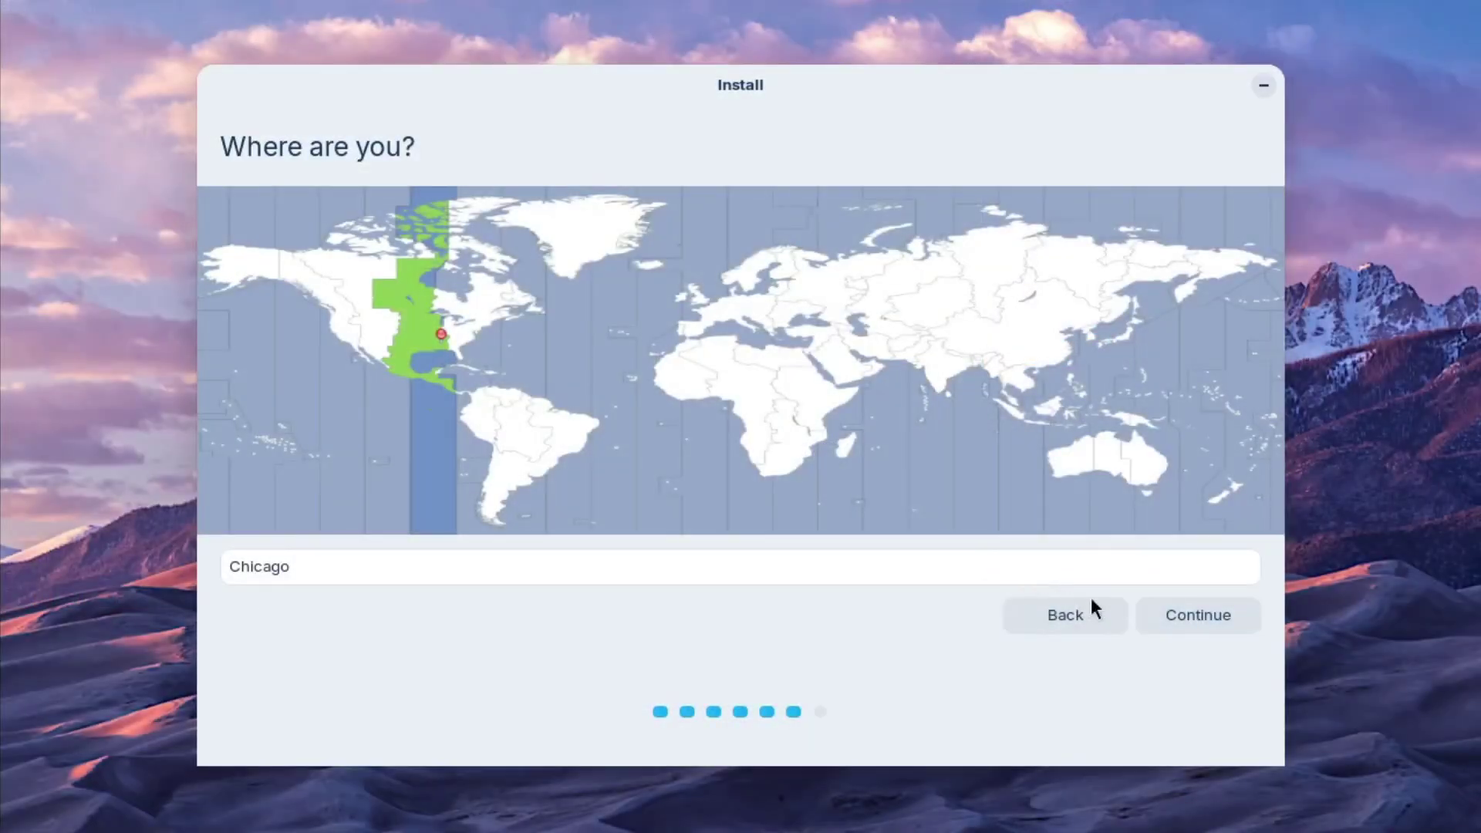
left_click(1163, 609)
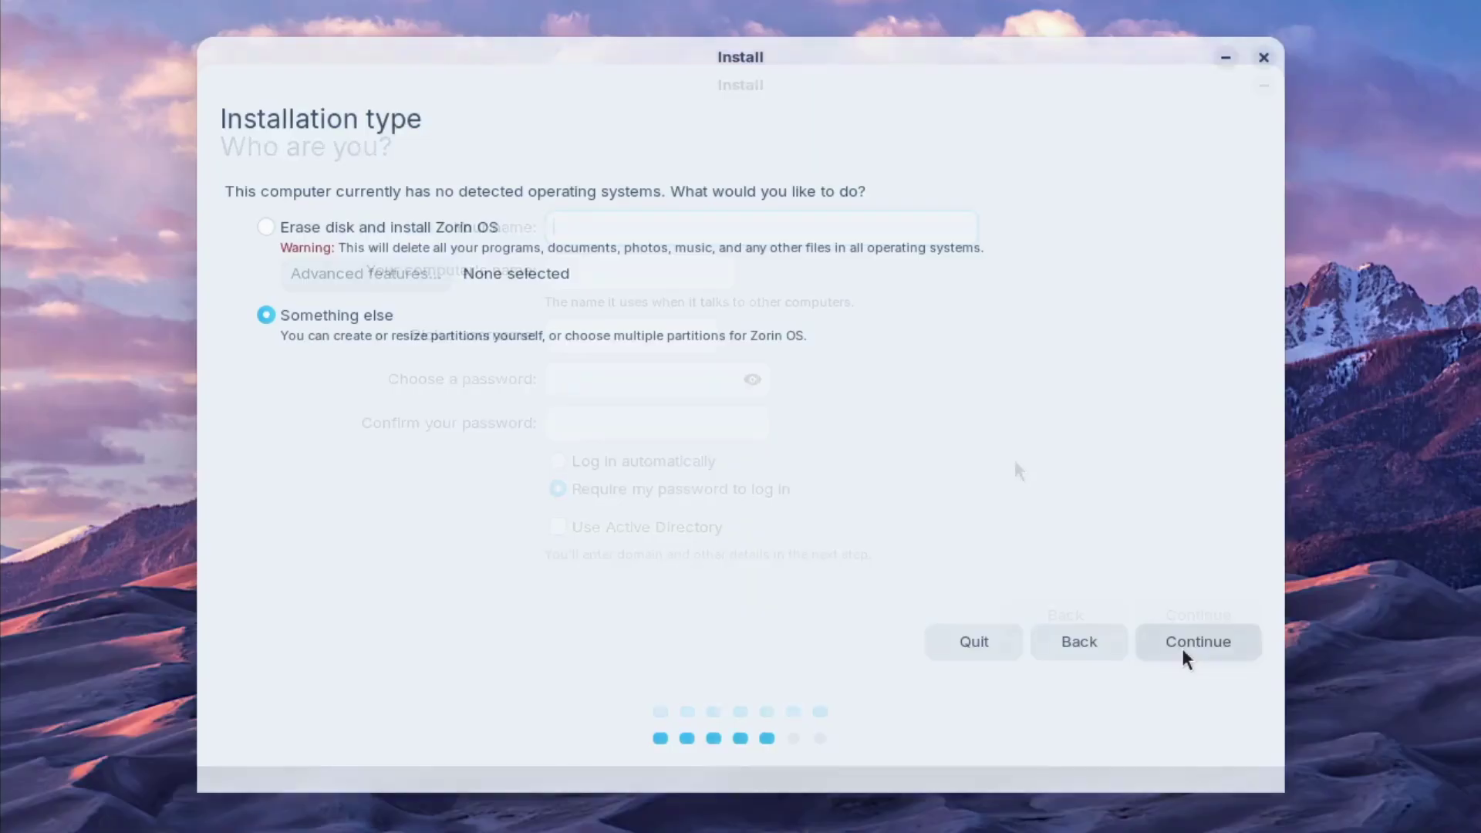
Review manual partitioning, go back to erase-disk, start installing, and accept the English (US) keyboard.
left_click(1182, 648)
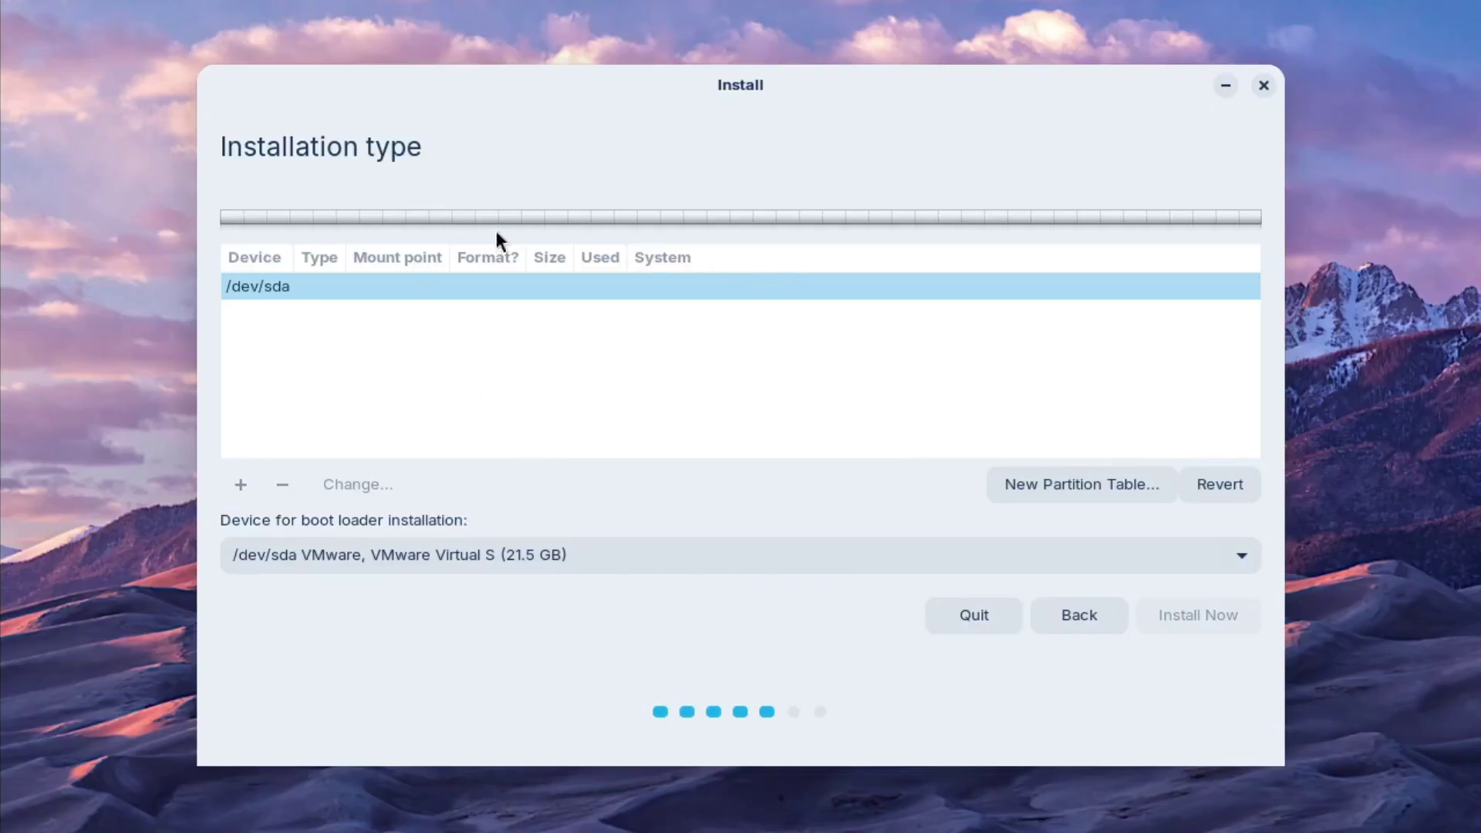
left_click(1089, 616)
left_click(1189, 613)
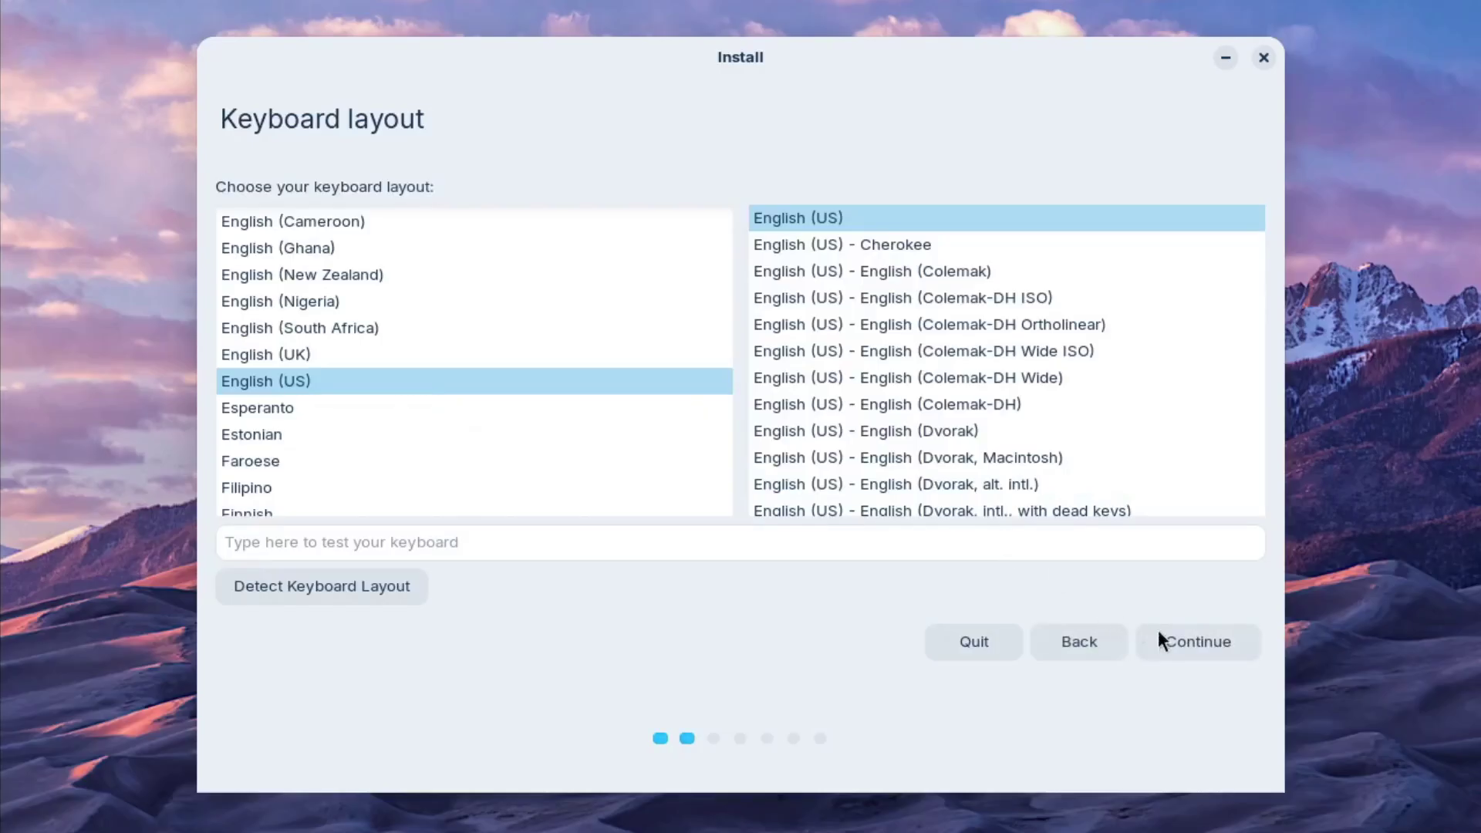
left_click(1203, 643)
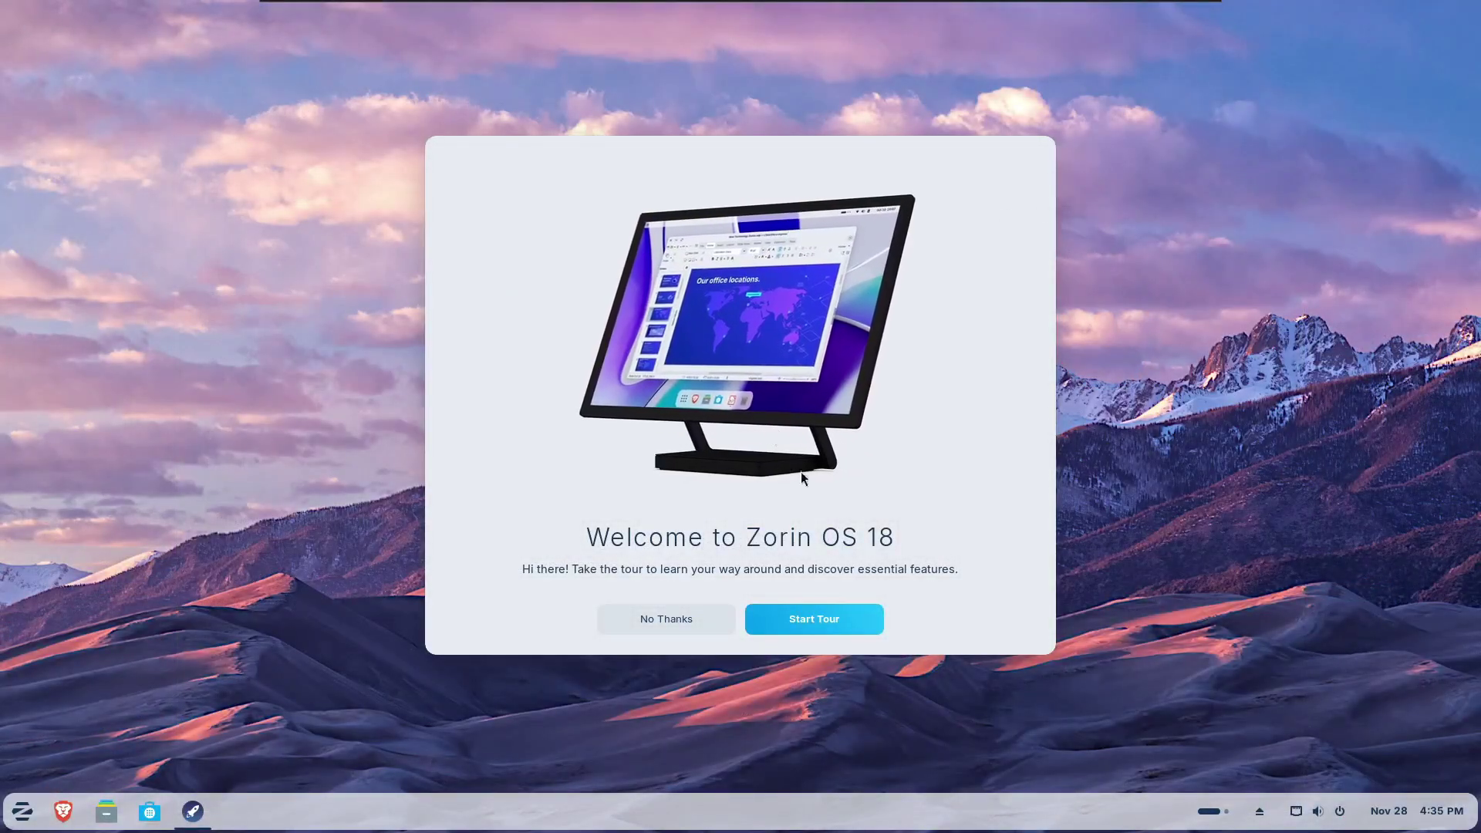
Start the welcome tour and step past the online accounts page to Zorin Connect.
left_click(817, 619)
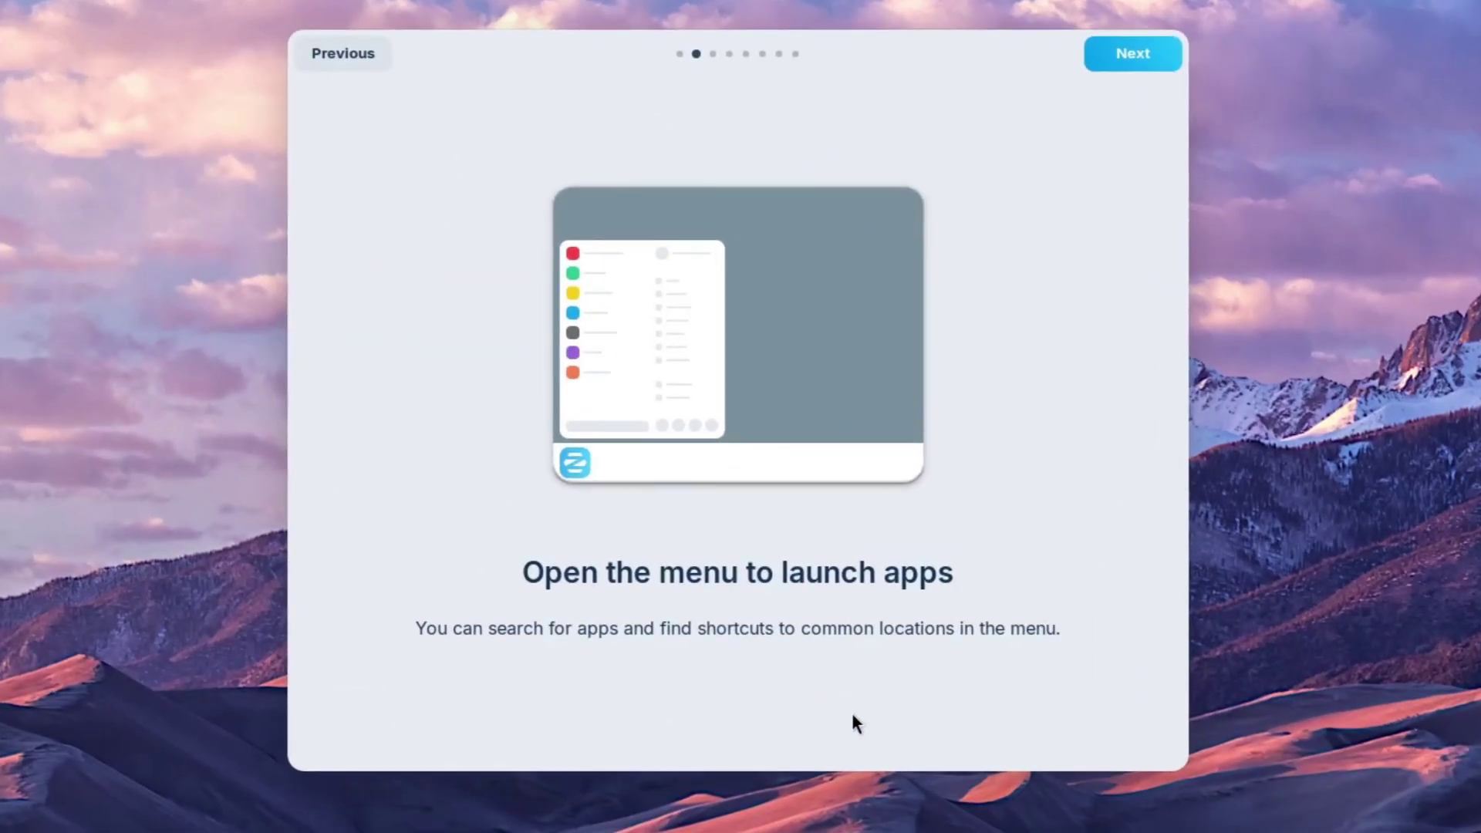
left_click(1159, 58)
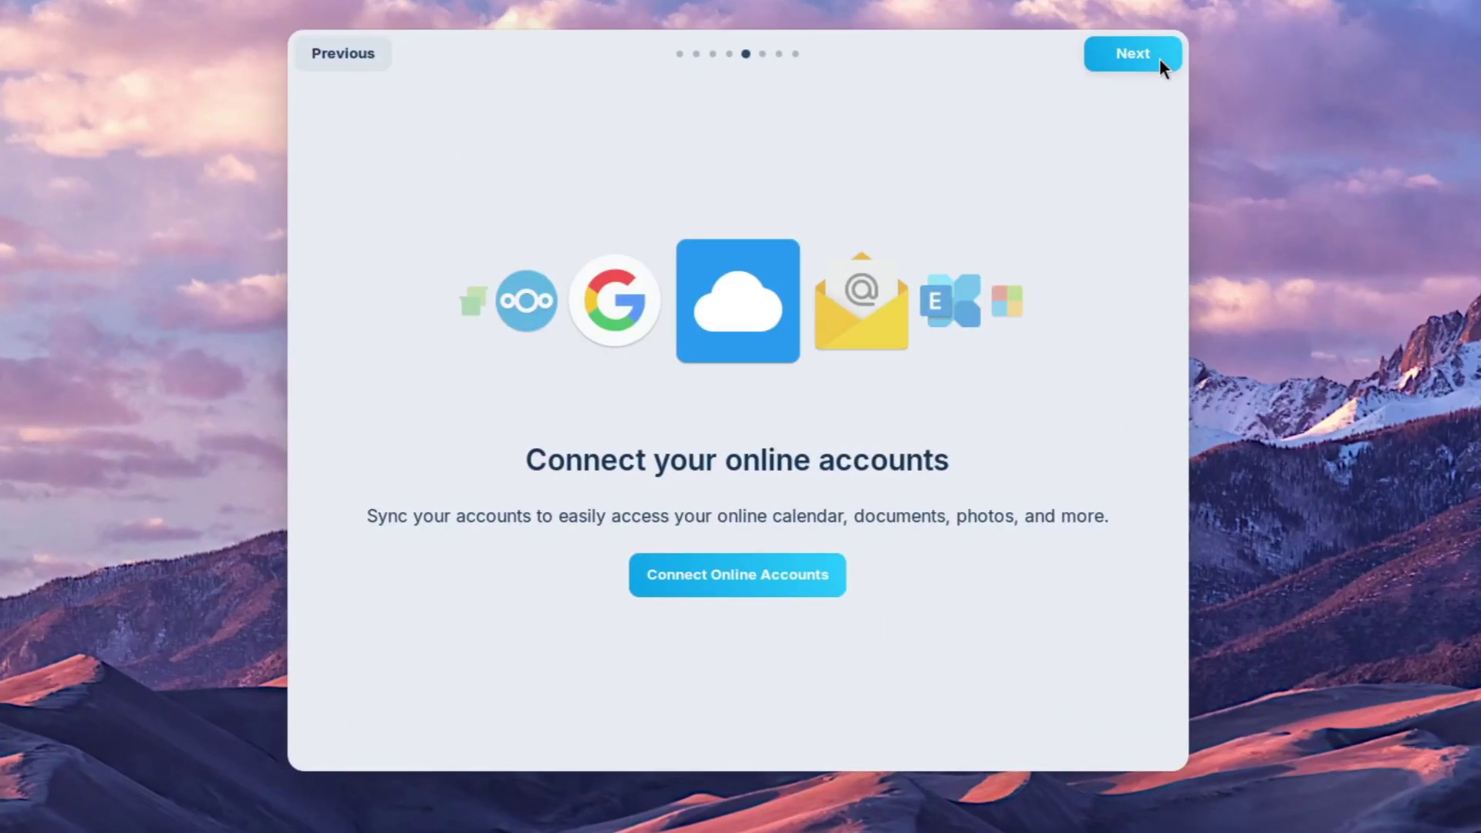
left_click(1159, 58)
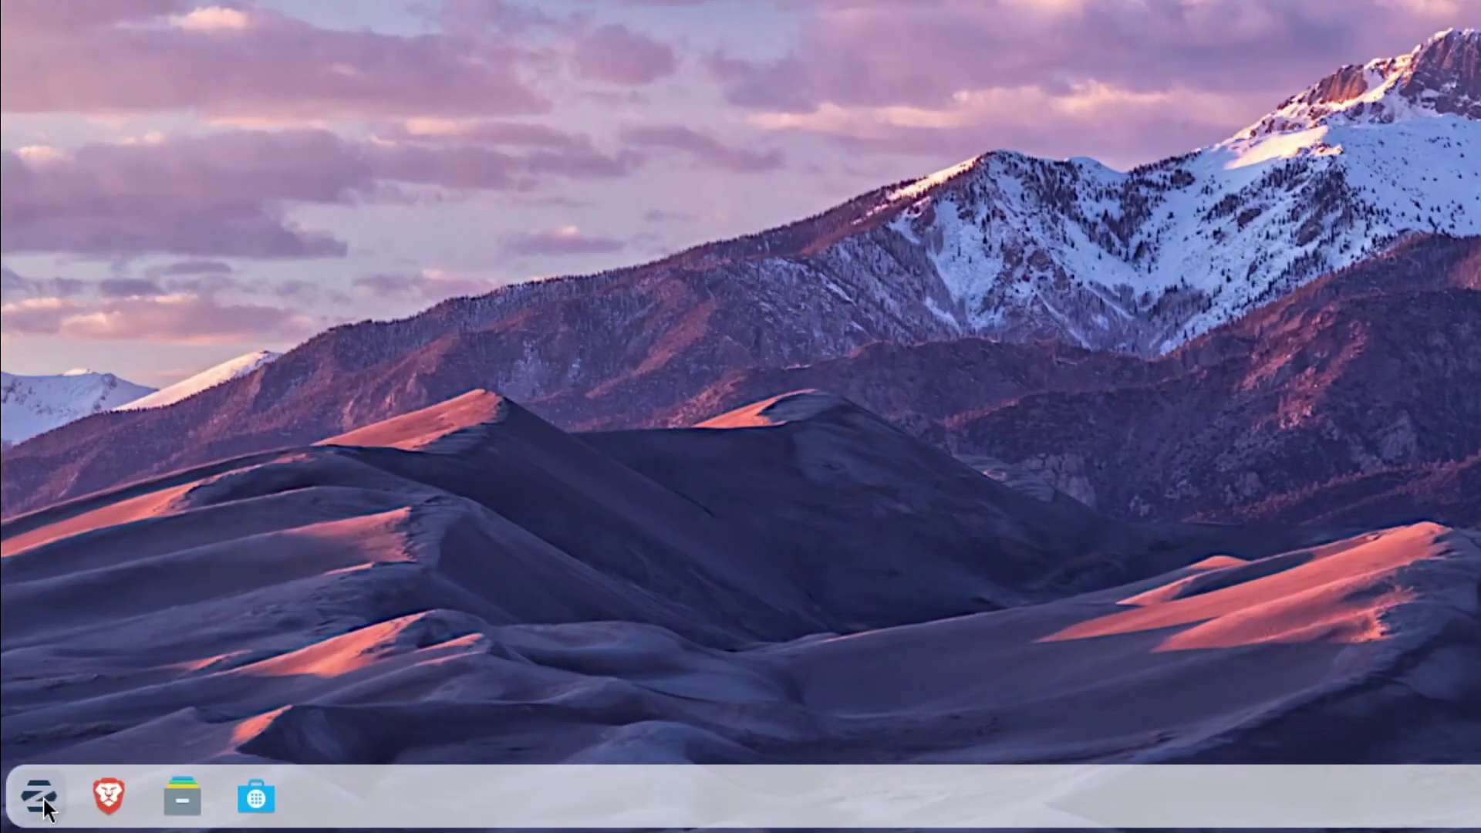
Toggle the app menu, then switch to the left workspace from the workspace overview.
left_click(43, 796)
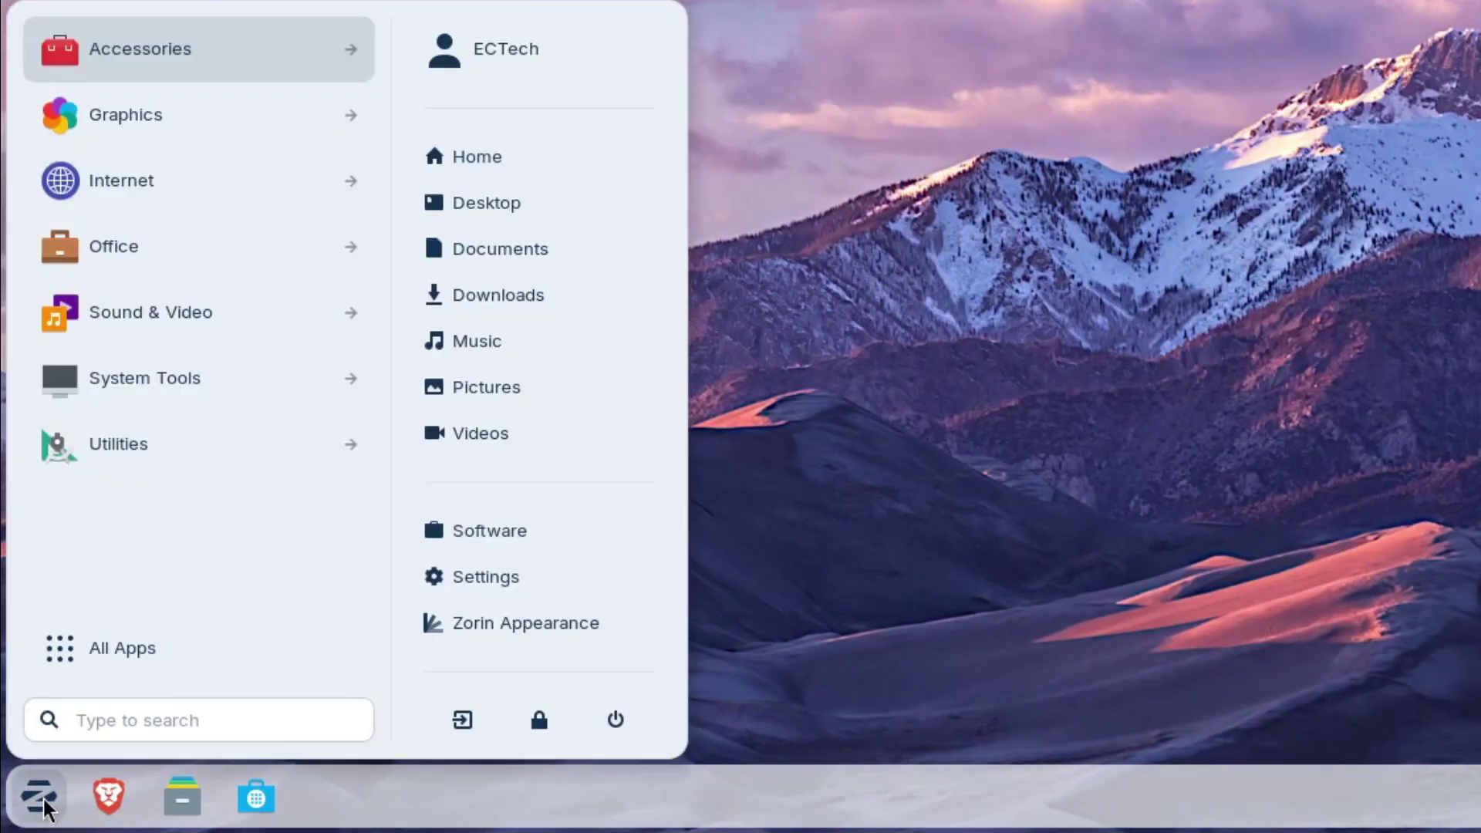
left_click(43, 796)
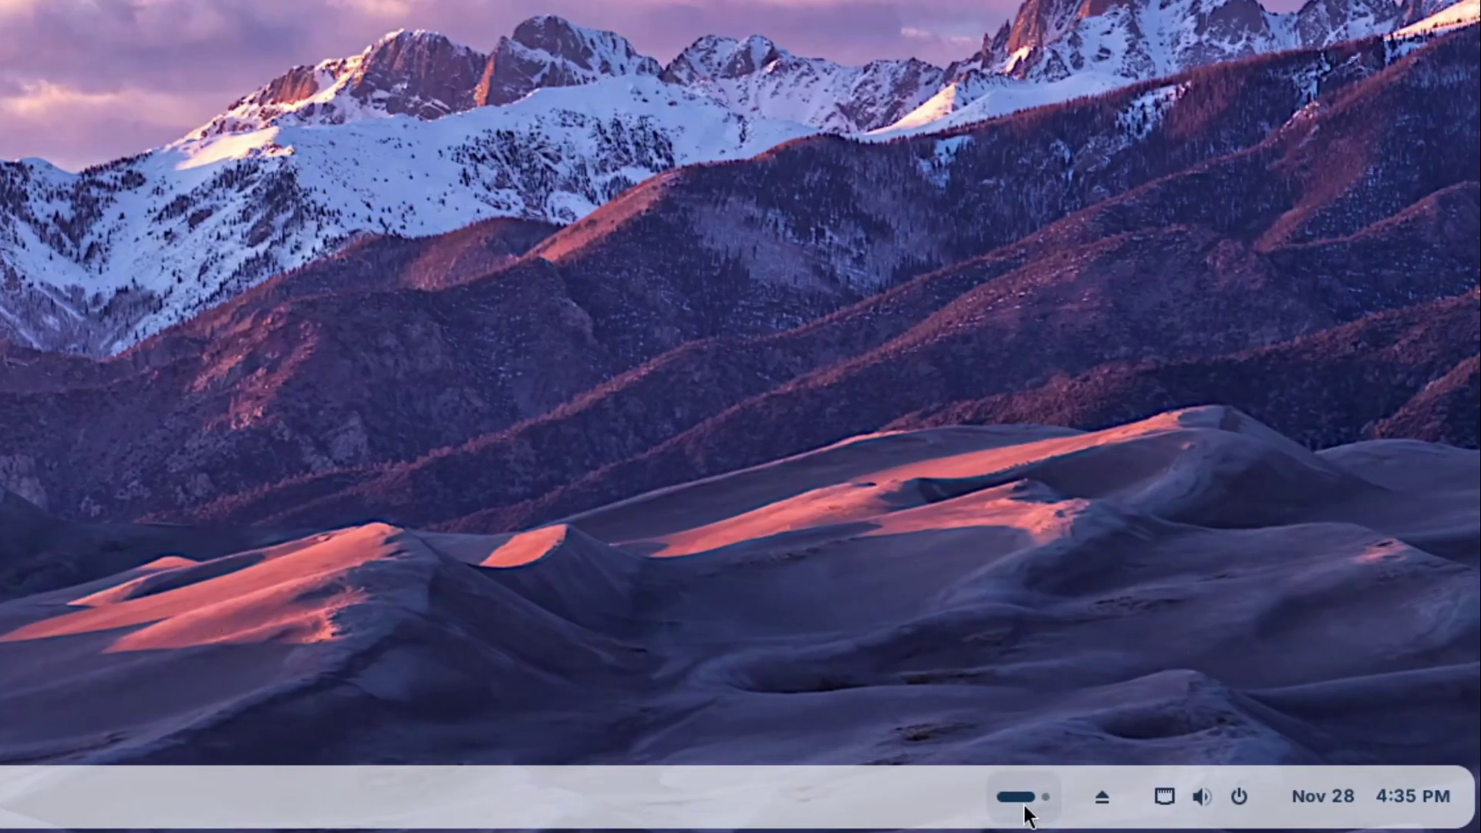
left_click(1024, 799)
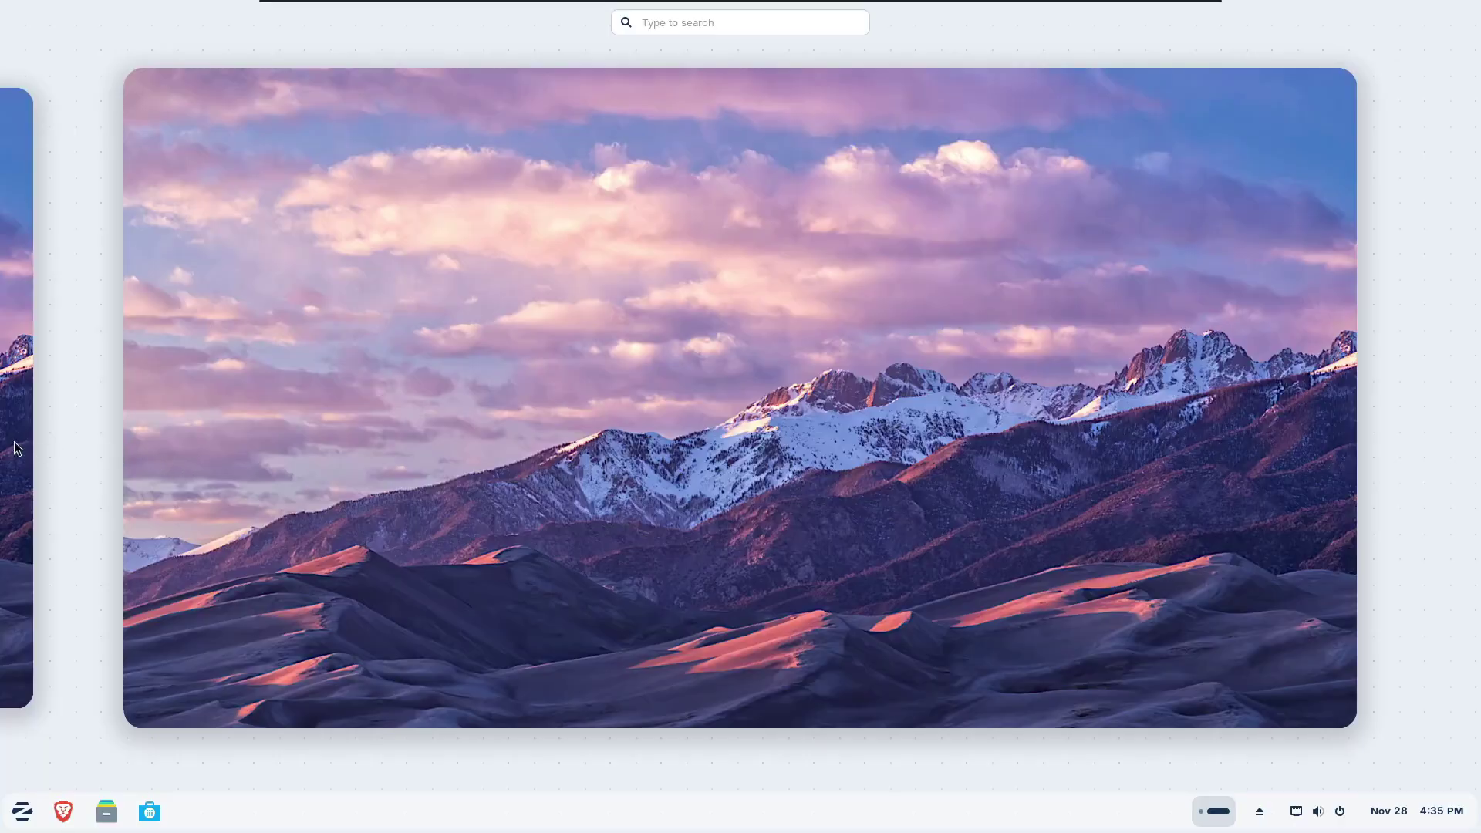
left_click(17, 449)
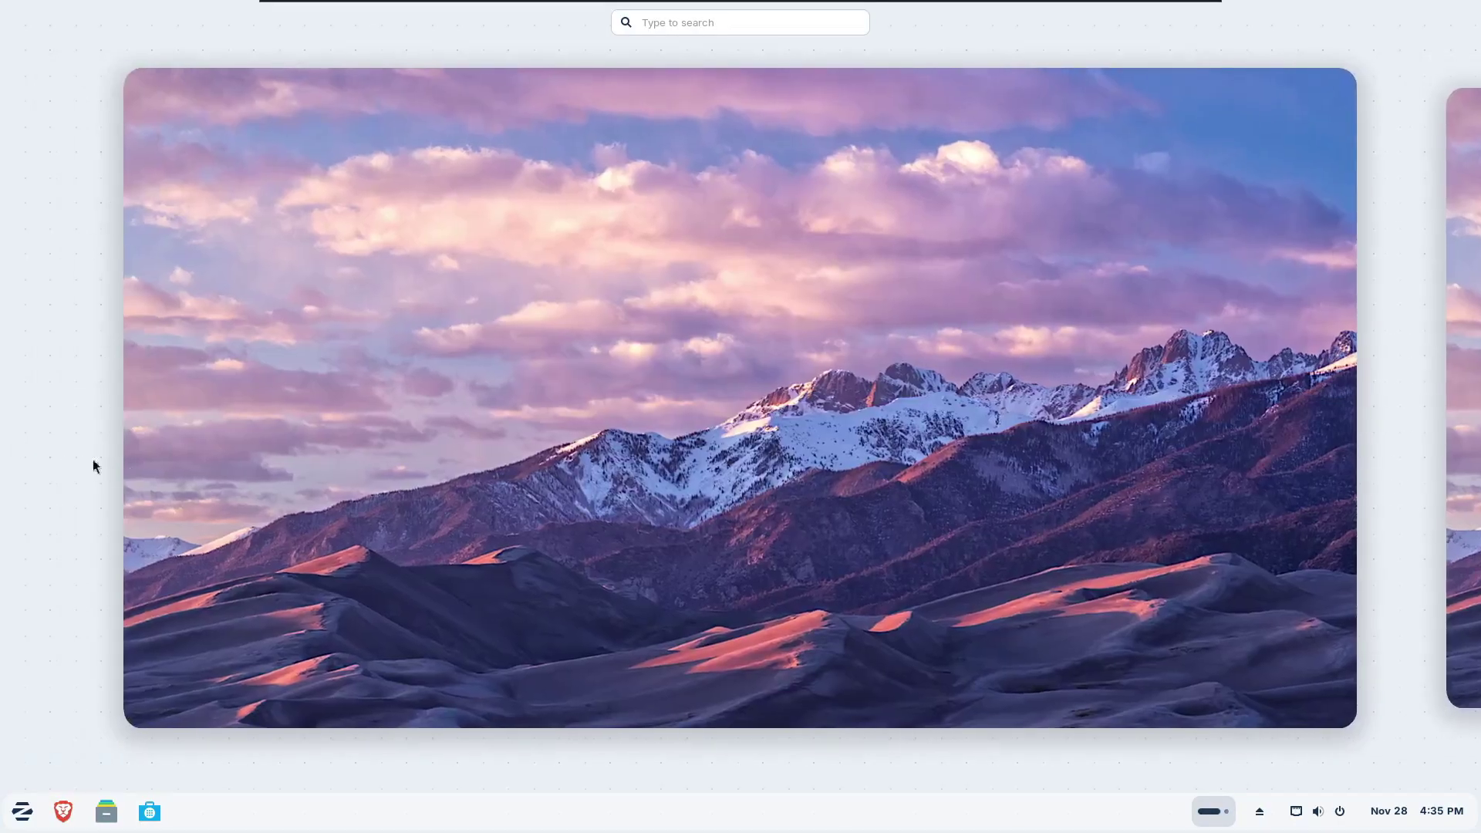
left_click(1148, 668)
Open and dismiss the quick settings panel and the notifications and calendar panel.
left_click(1296, 811)
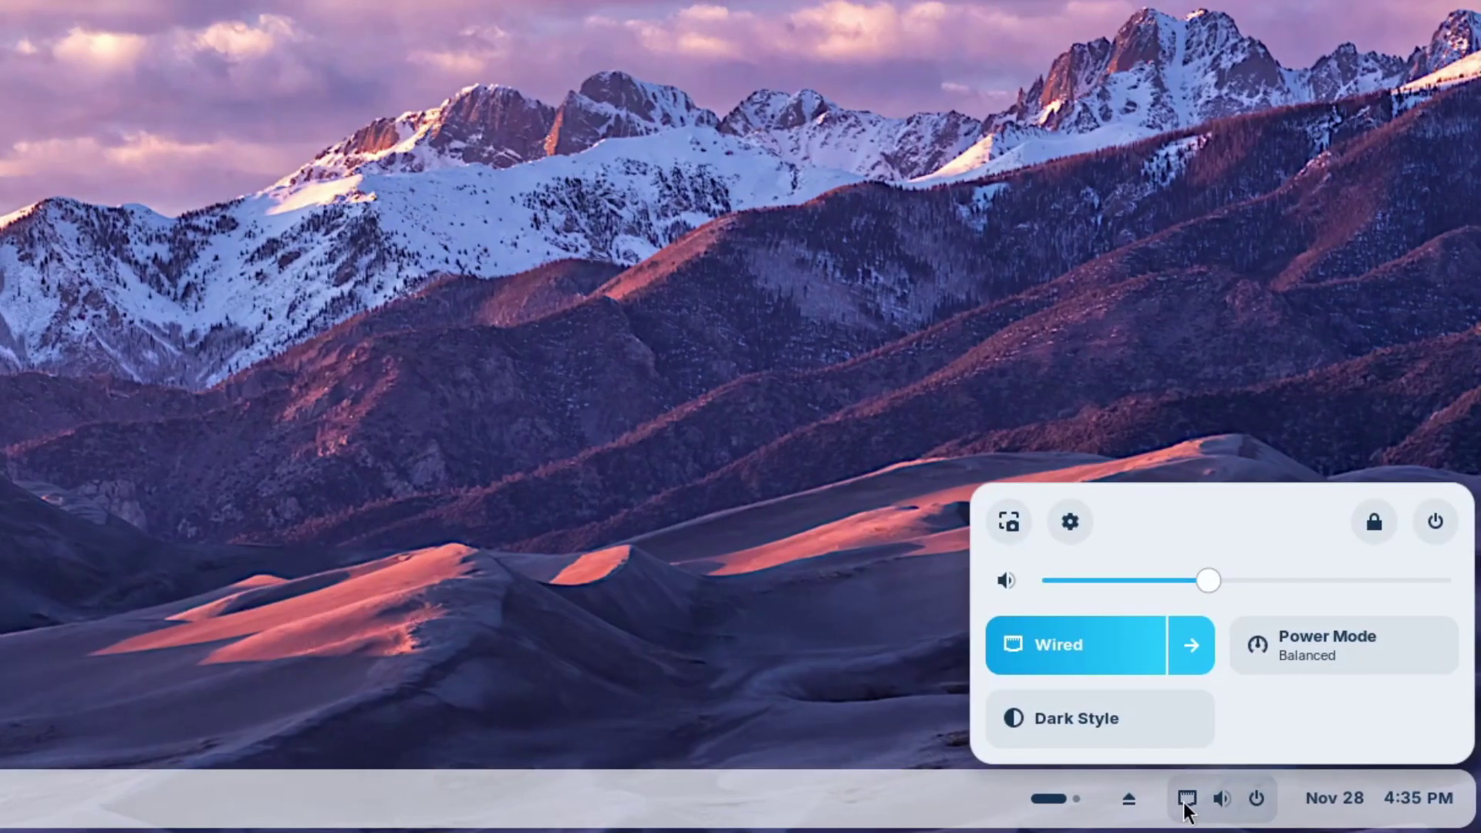
left_click(1186, 802)
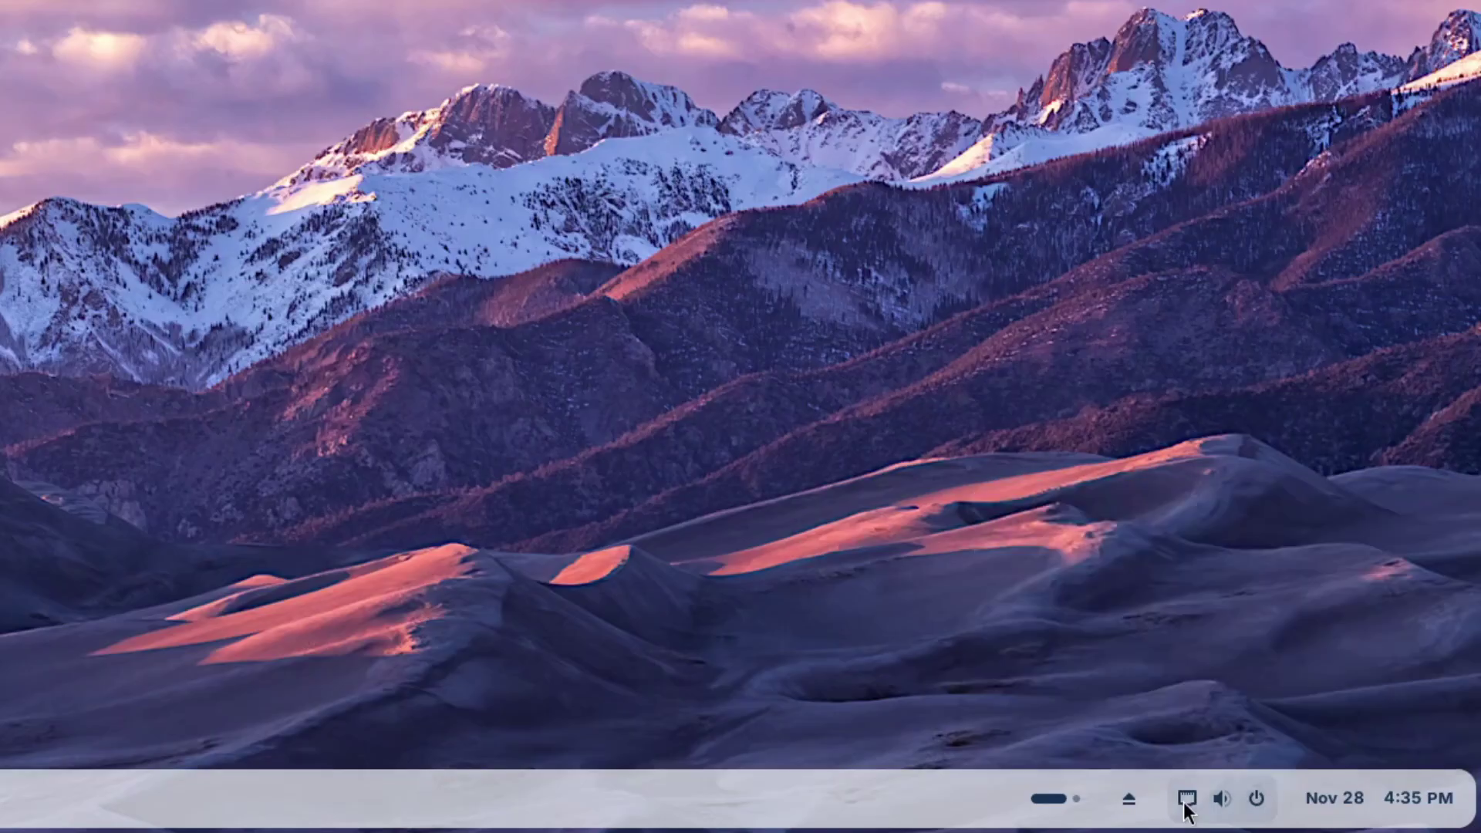
left_click(1367, 799)
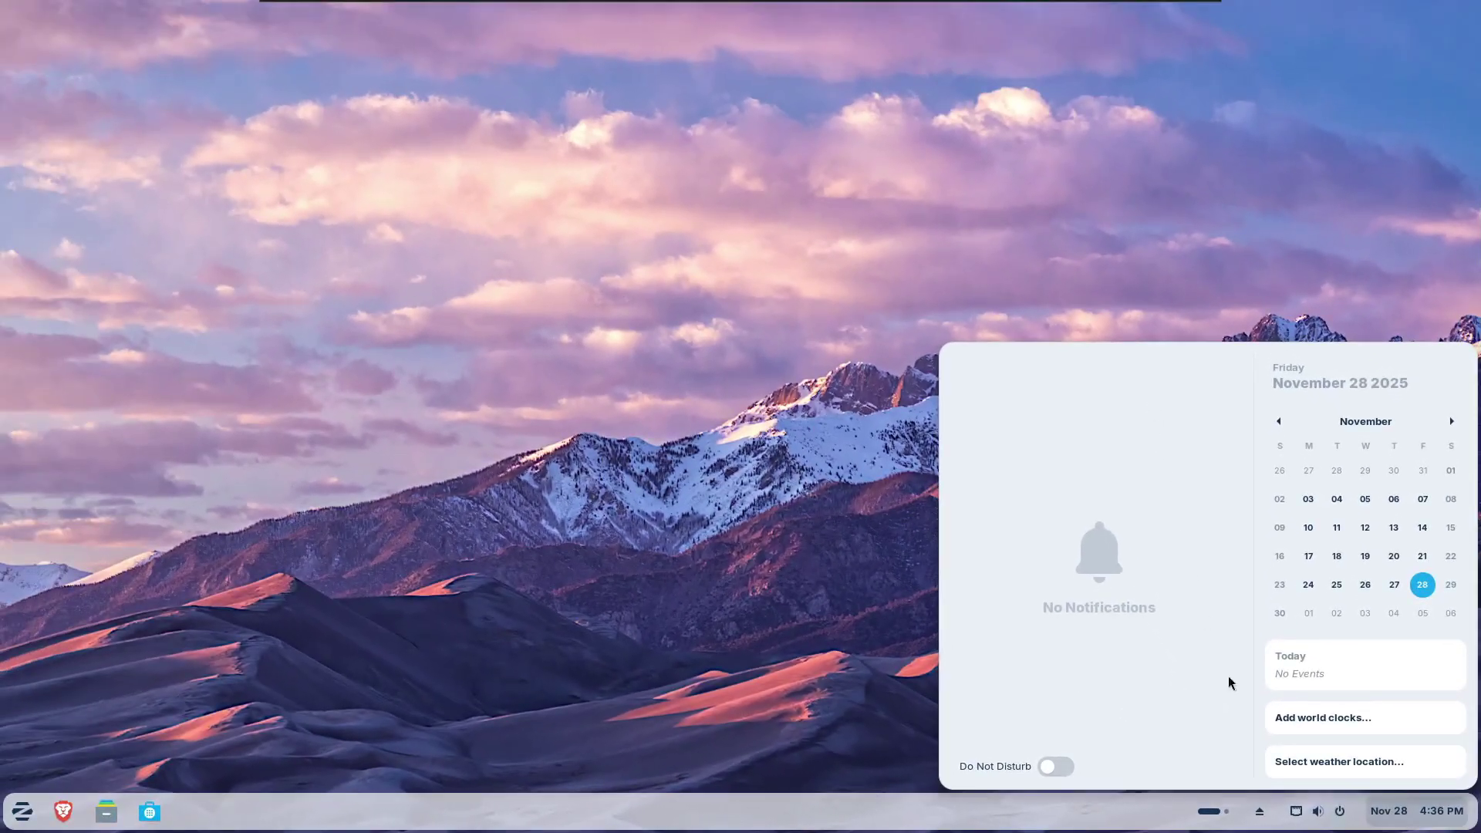
left_click(867, 616)
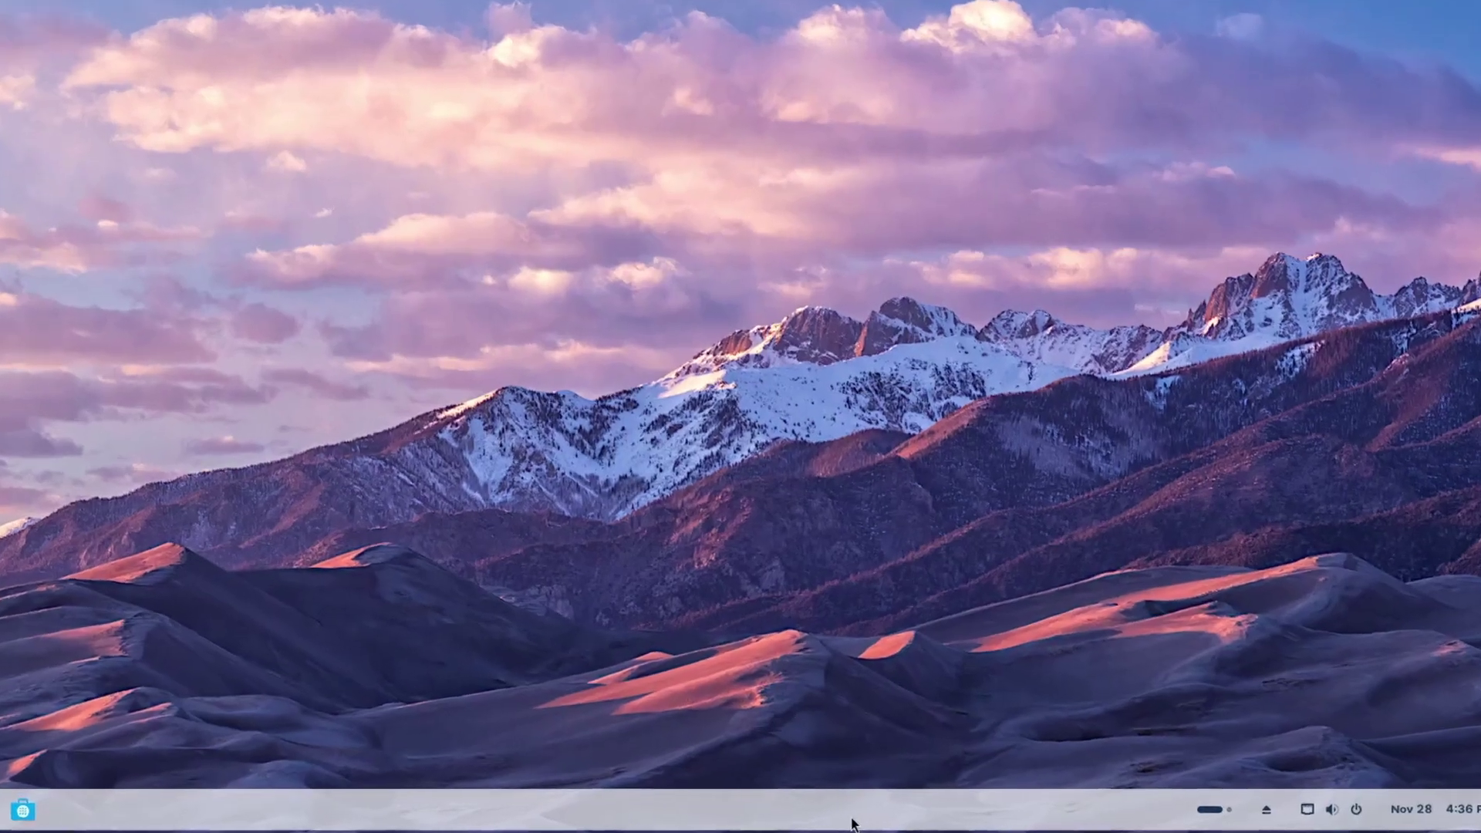
Launch System Monitor from the taskbar's context menu, then bring up the desktop's right-click menu.
right_click(888, 823)
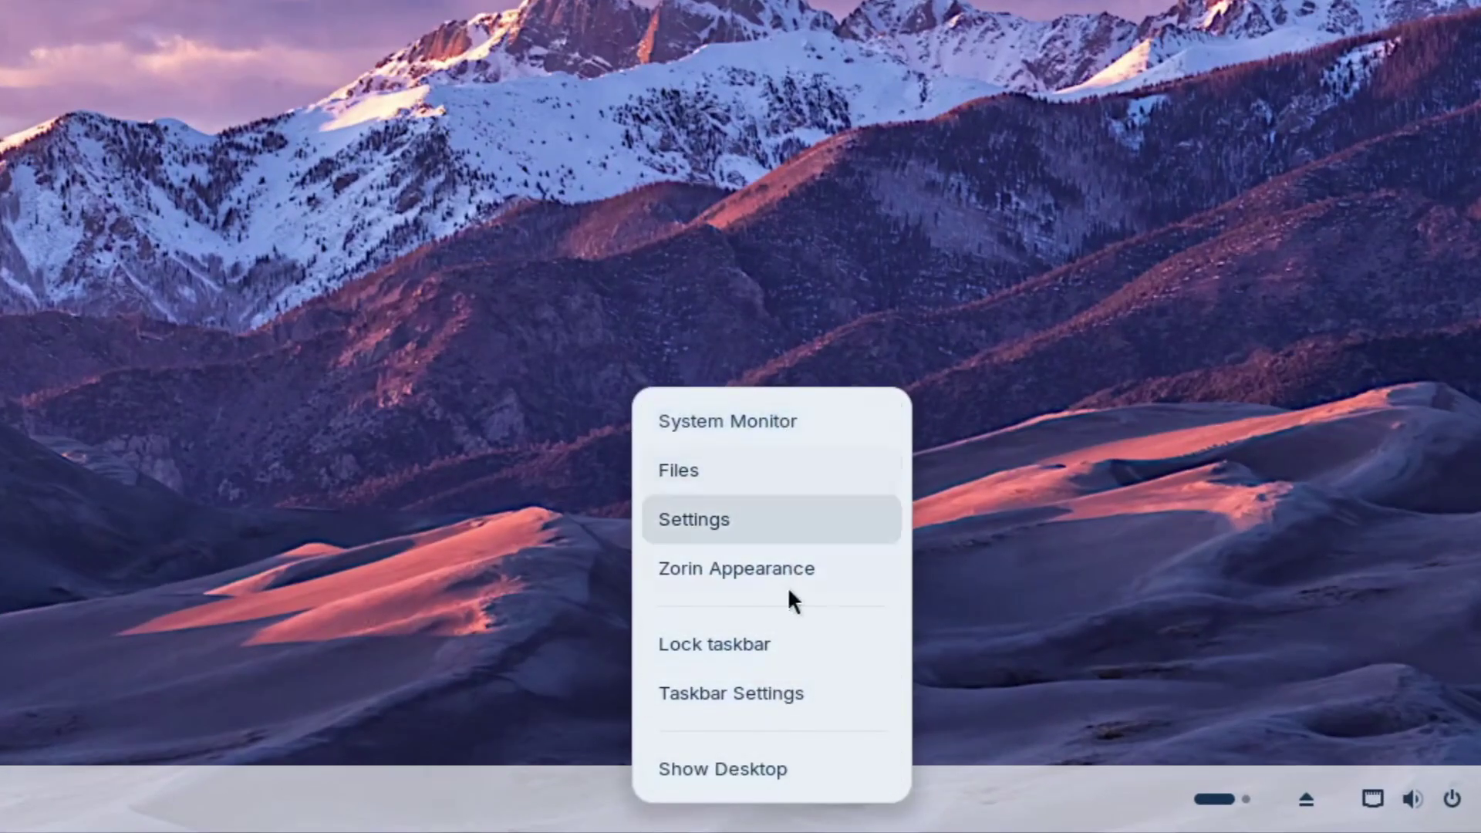
left_click(764, 421)
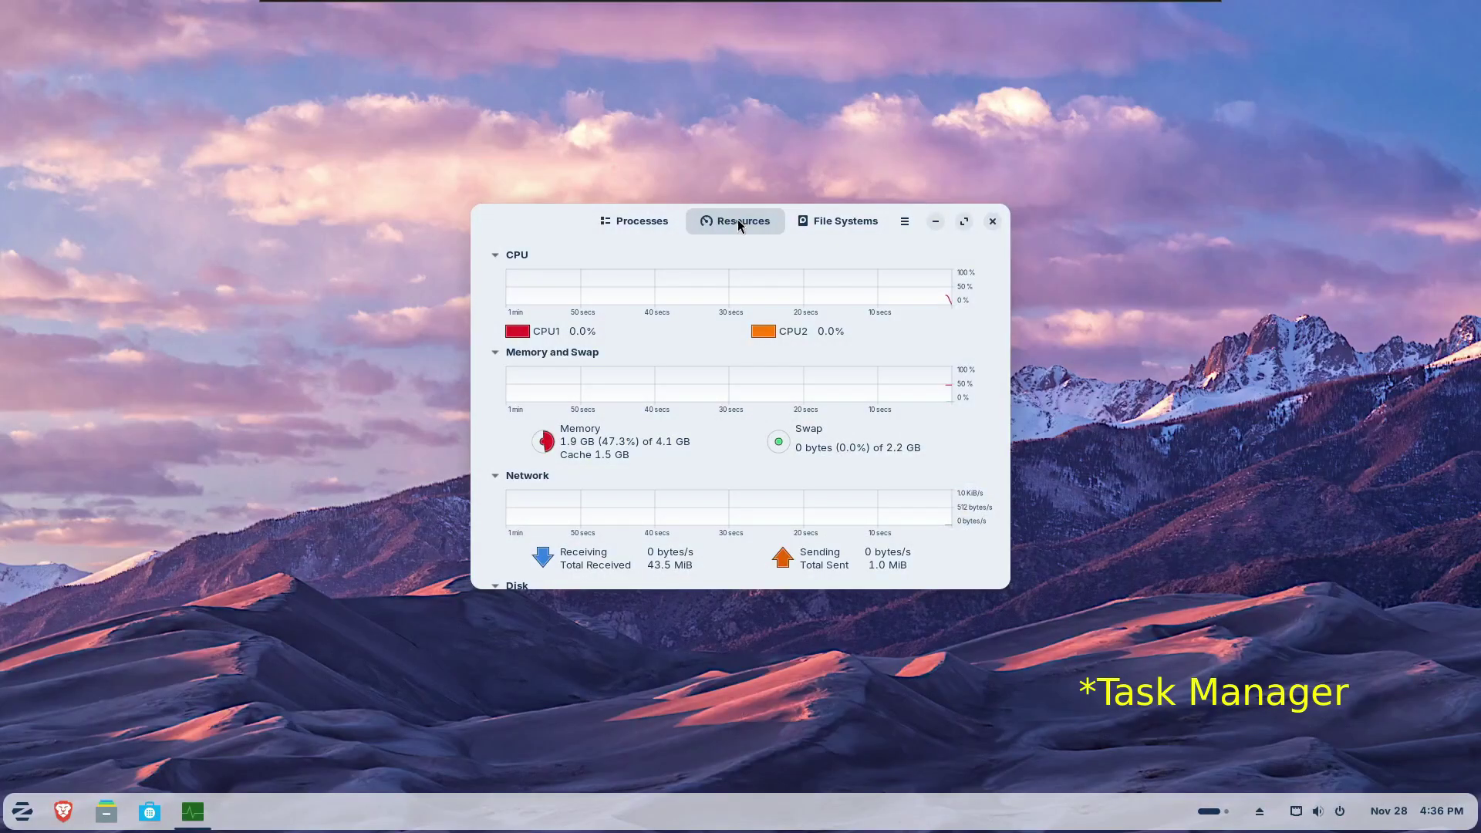
right_click(617, 283)
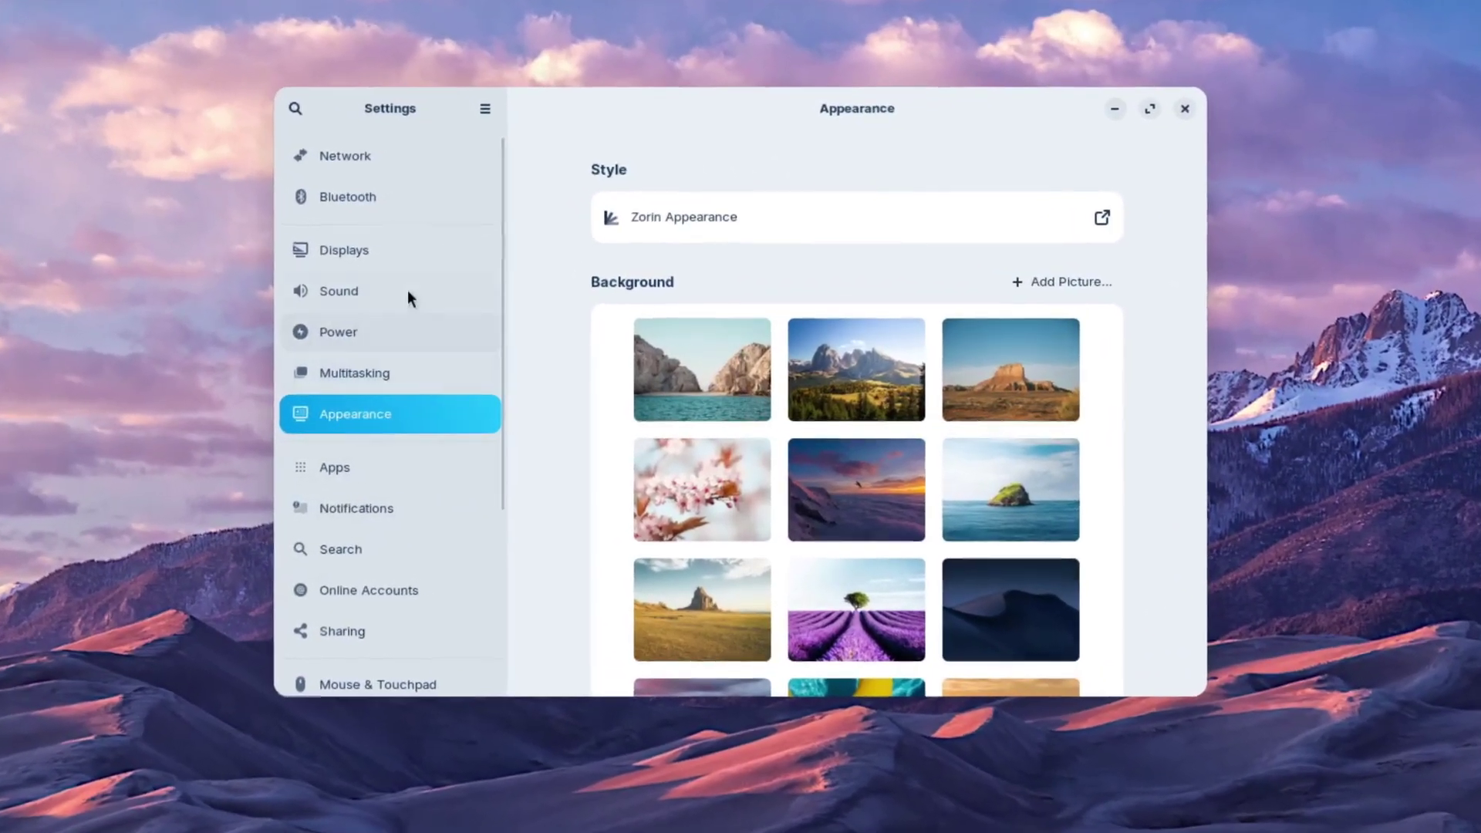
View the Displays settings page, then return to the Appearance page.
left_click(407, 254)
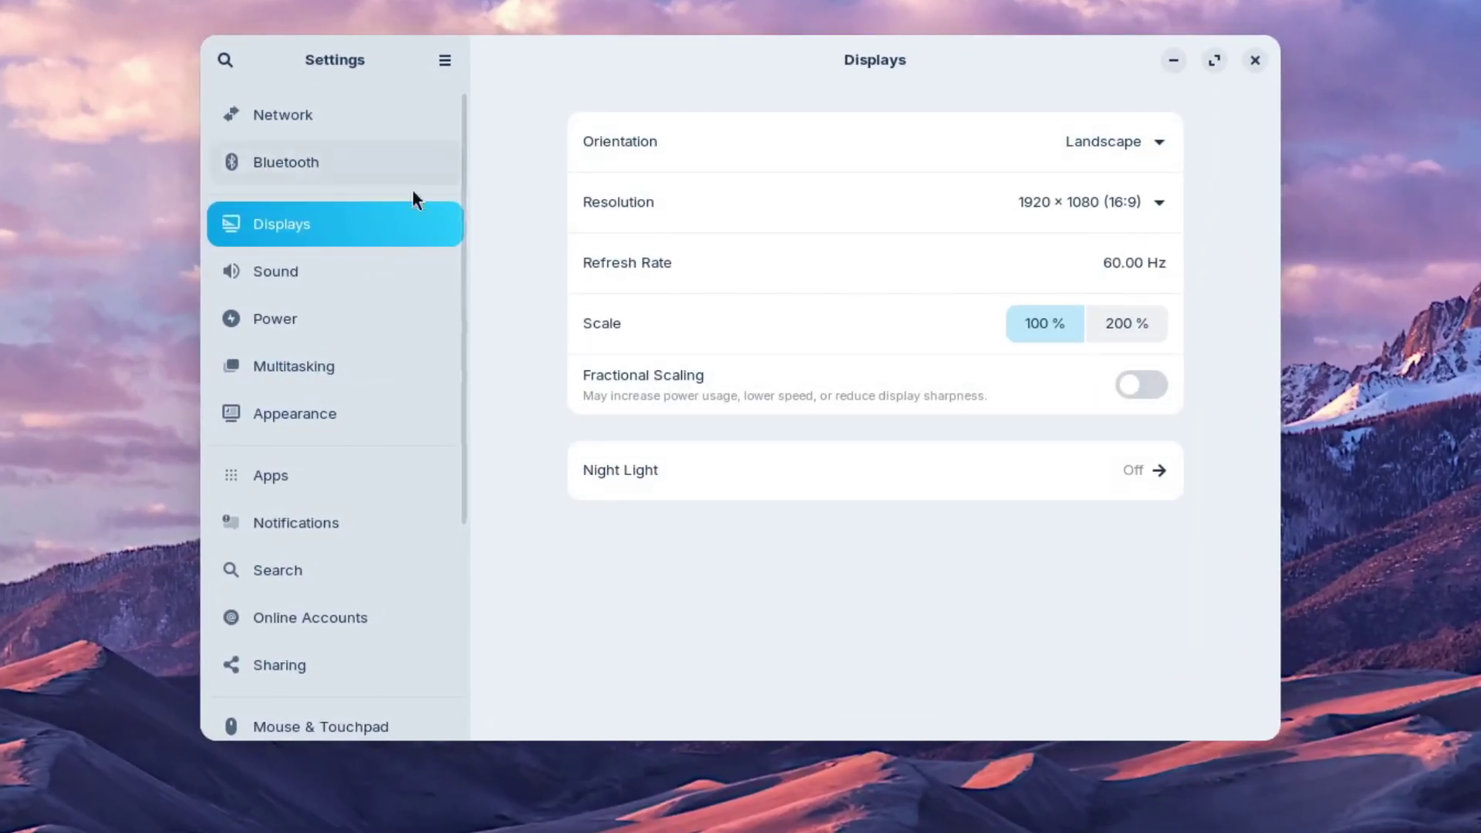
left_click(330, 423)
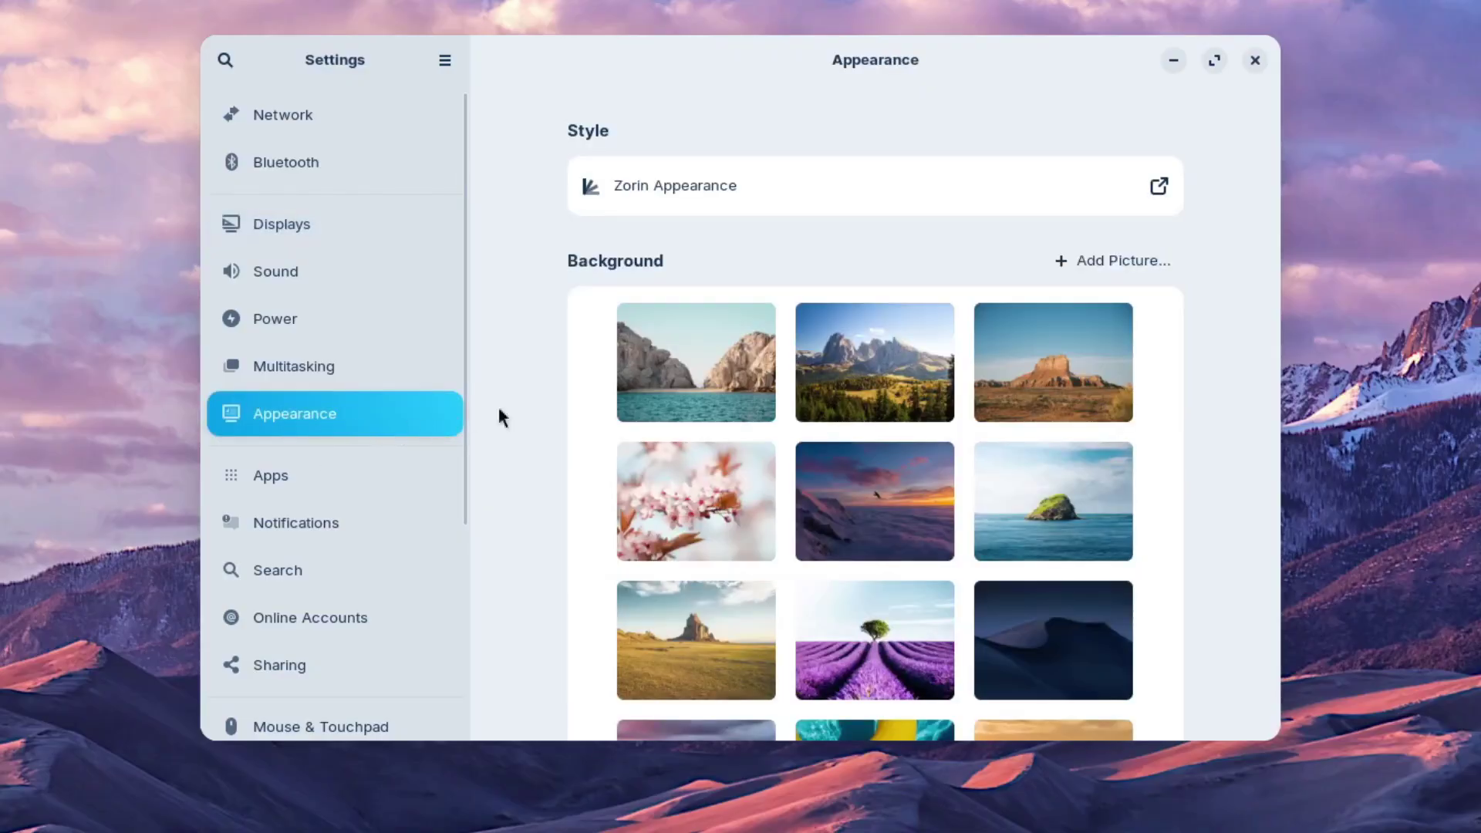
Open Zorin Appearance, browse Theme and Effects, and turn off Jelly Mode after testing wobbly windows.
left_click(1130, 194)
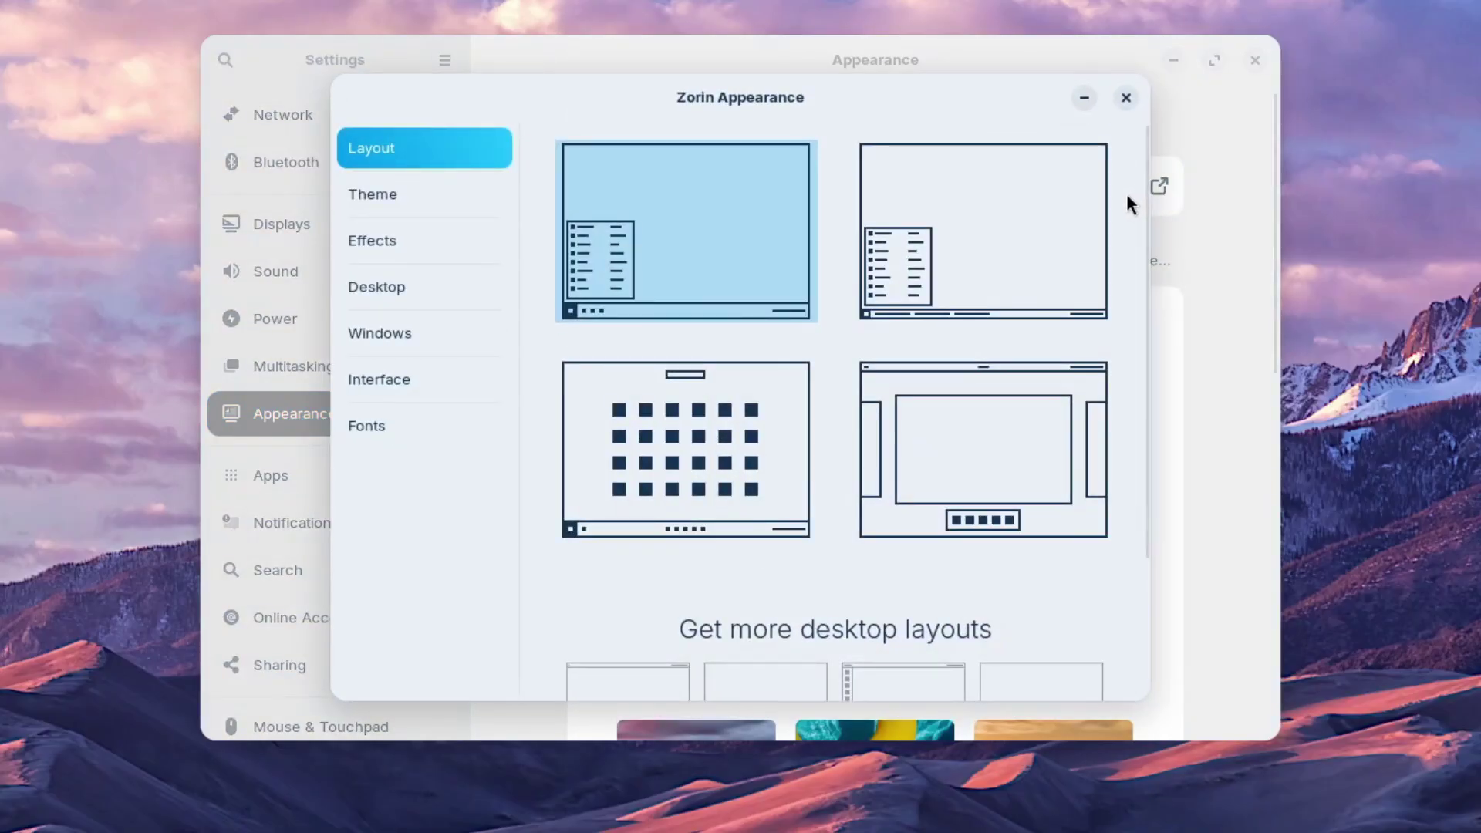
left_click(436, 207)
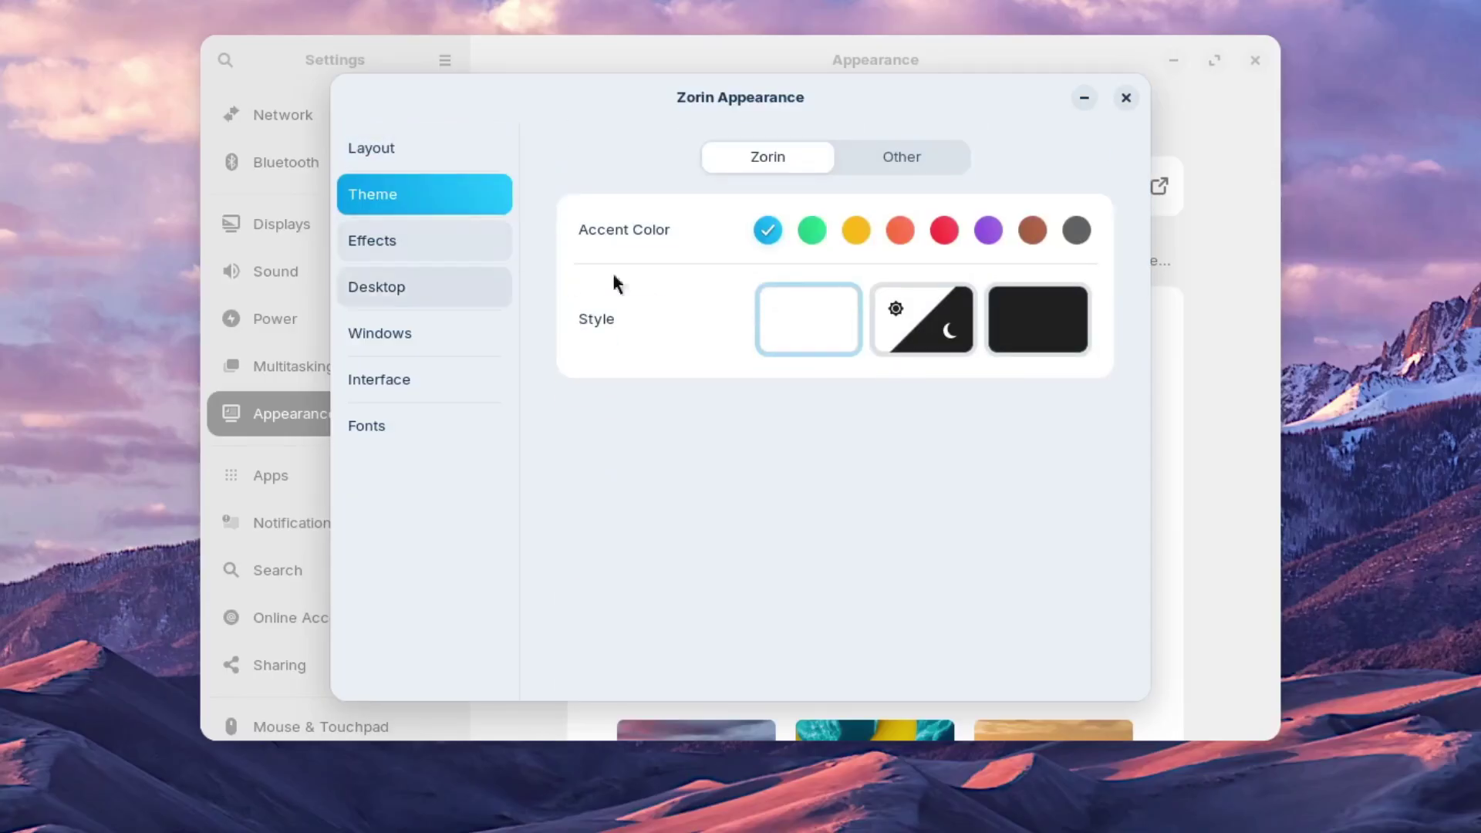
key("Down")
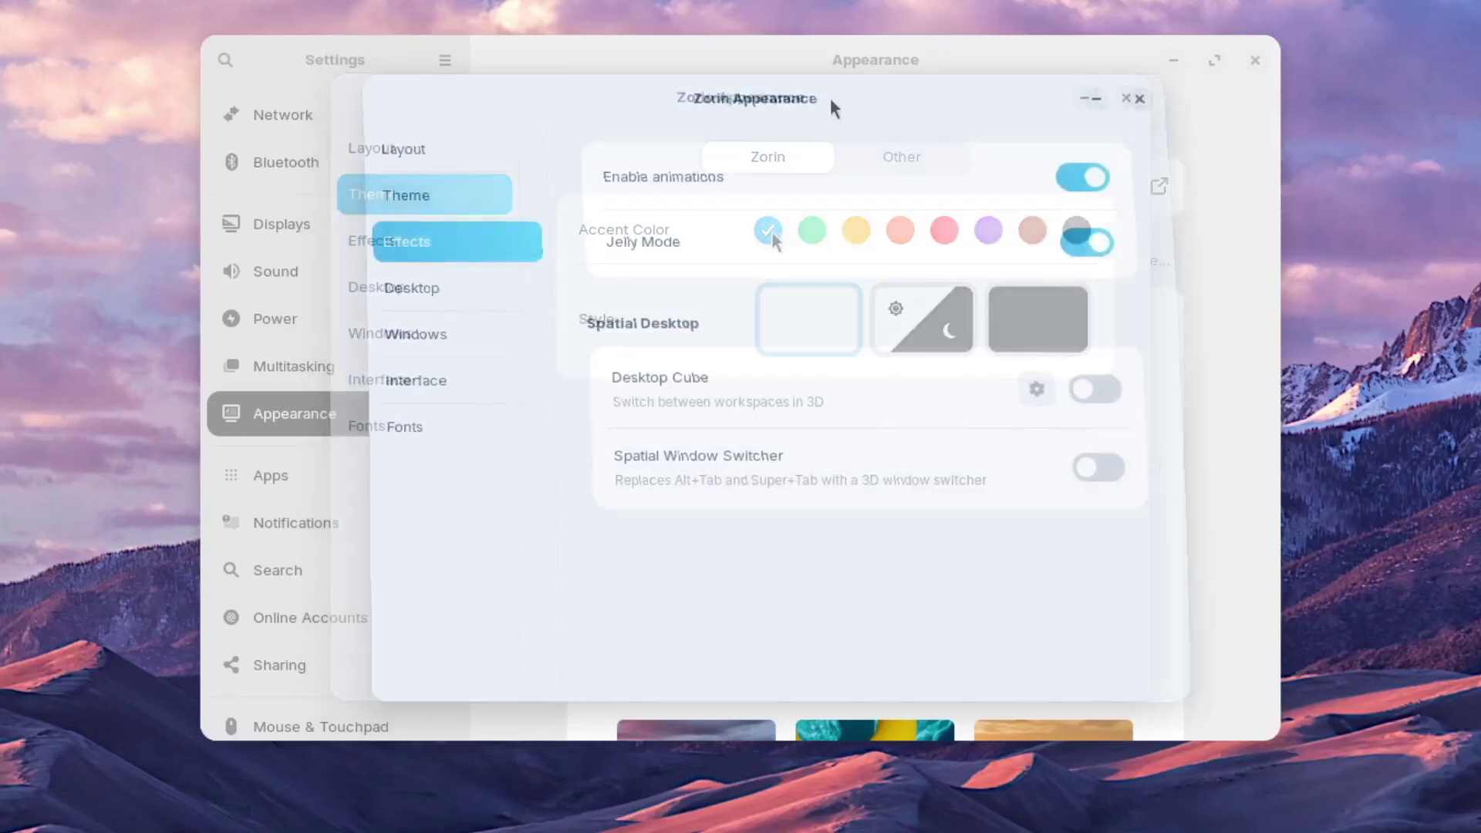
left_click_drag(829, 99, 871, 98)
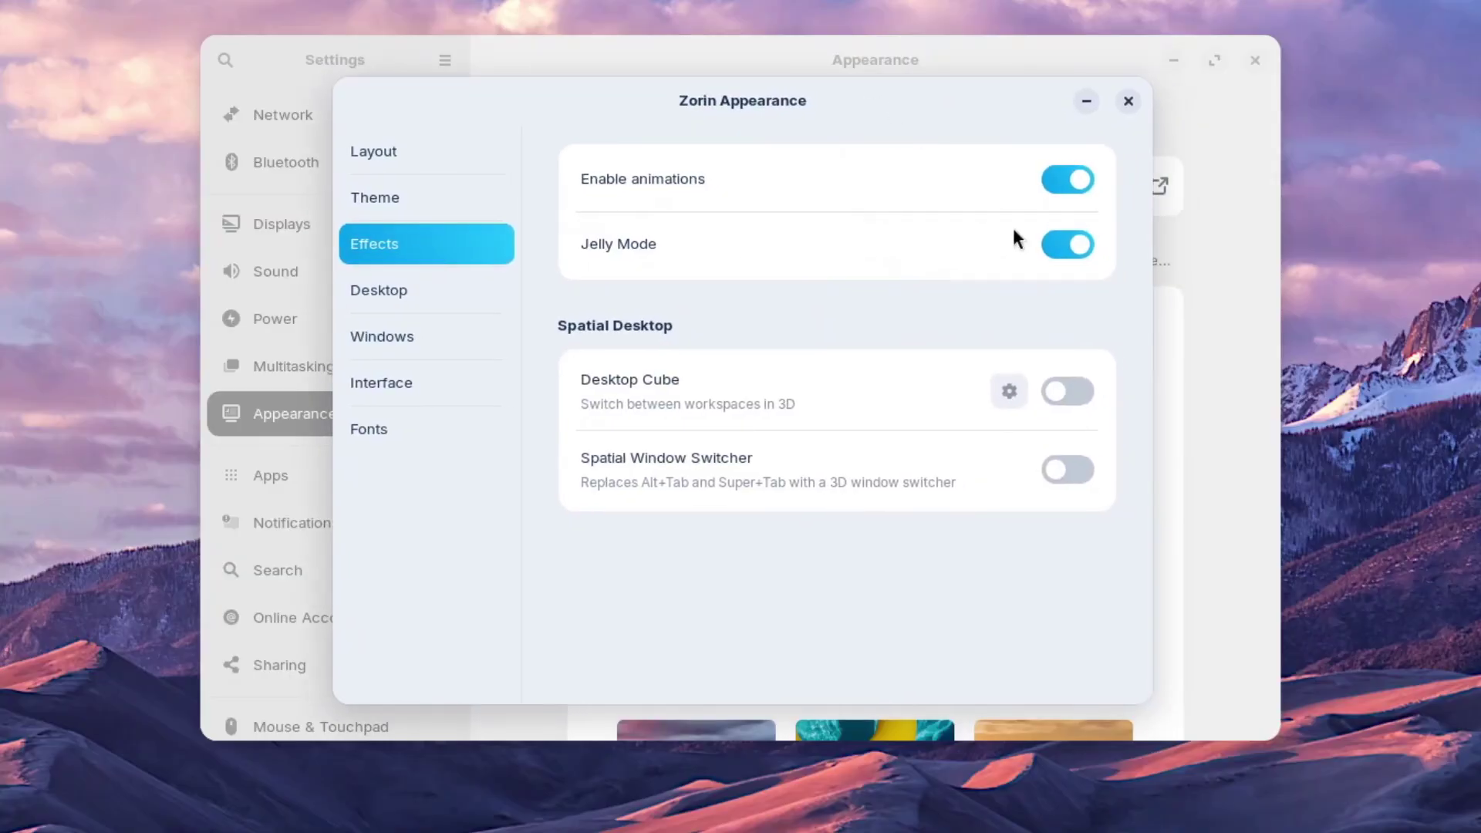
left_click(1056, 246)
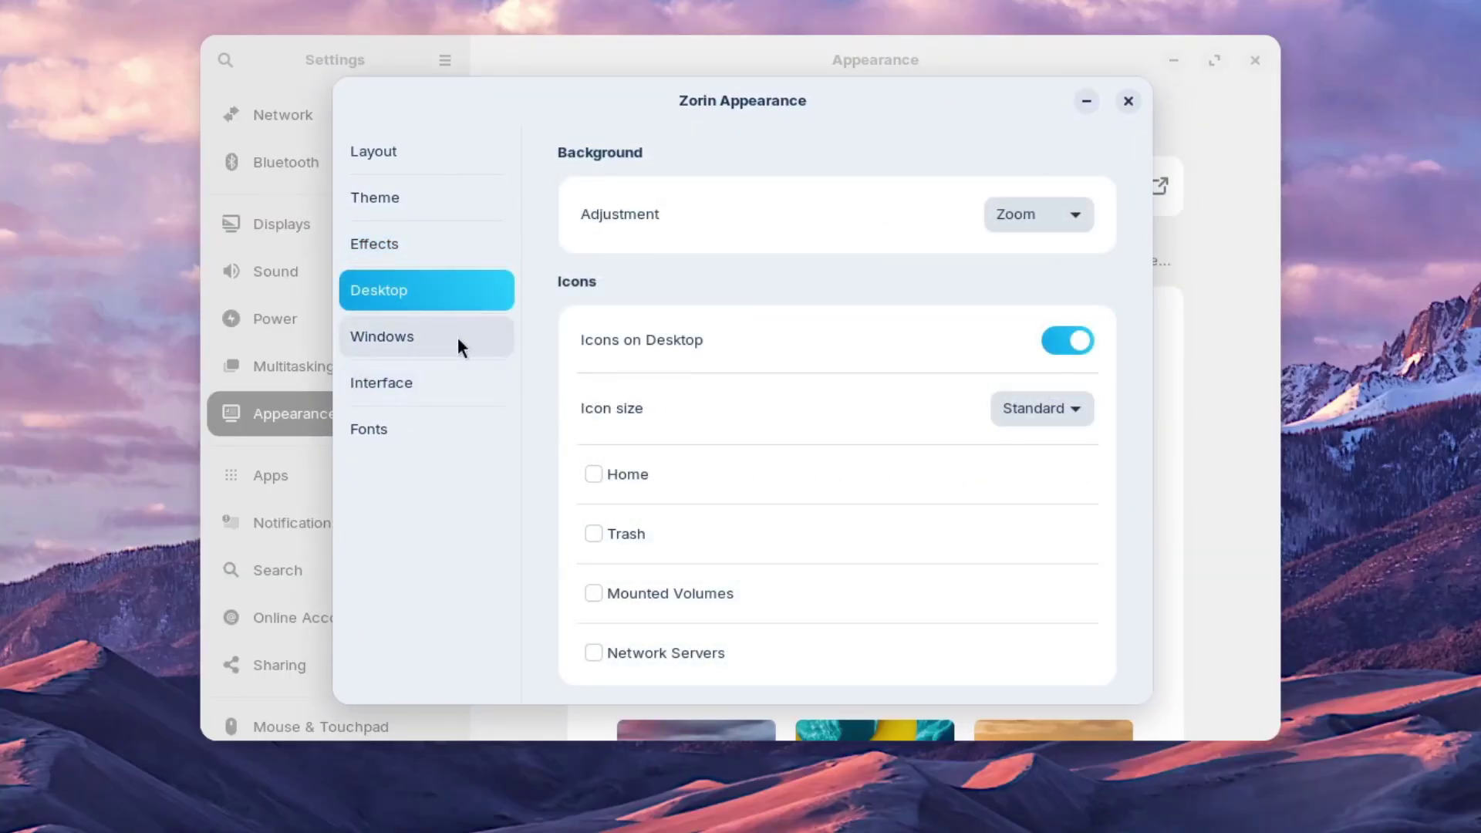
Review the Windows, Fonts and Interface settings pages.
left_click(458, 337)
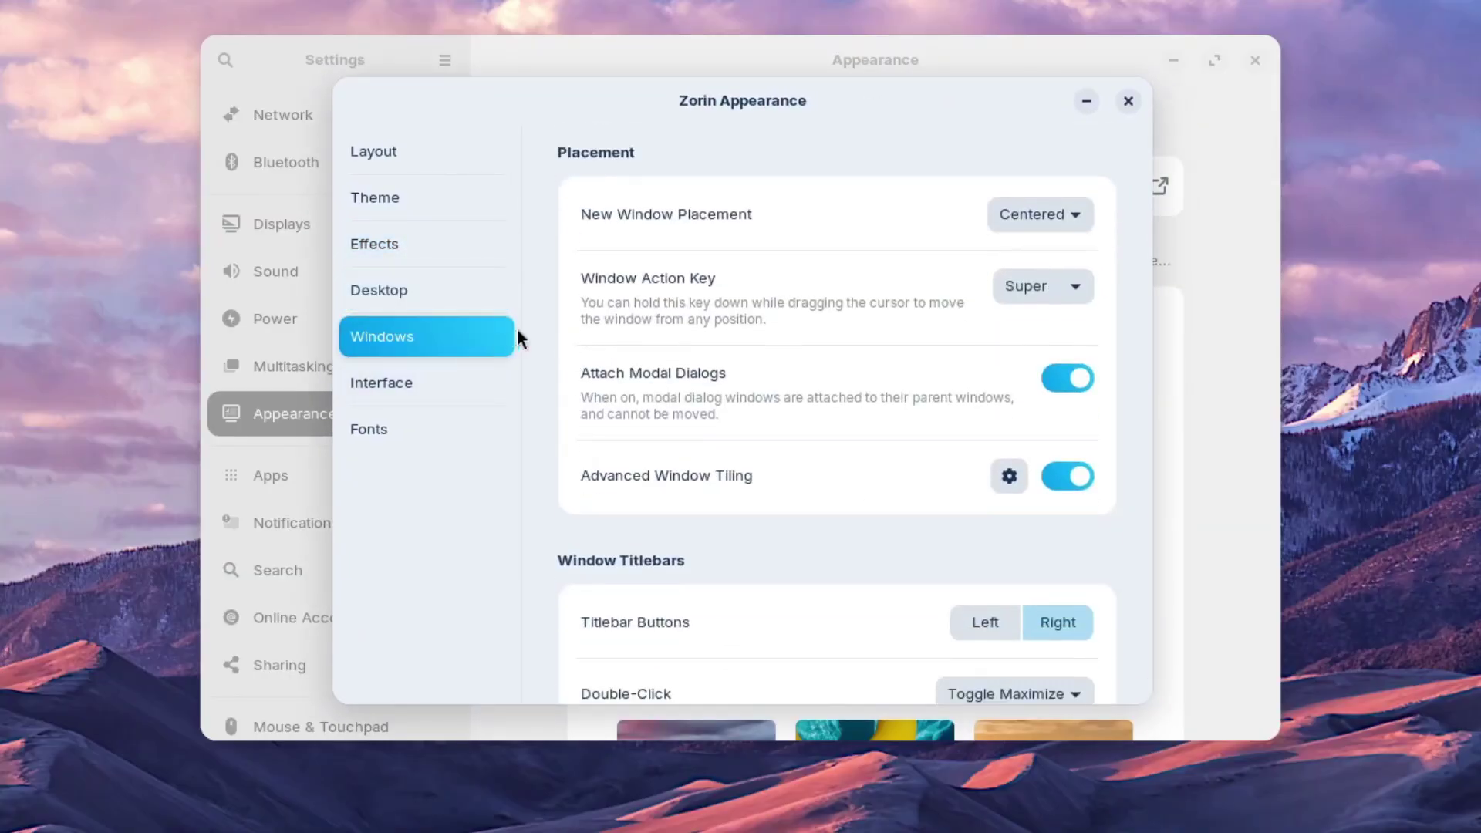
left_click(462, 424)
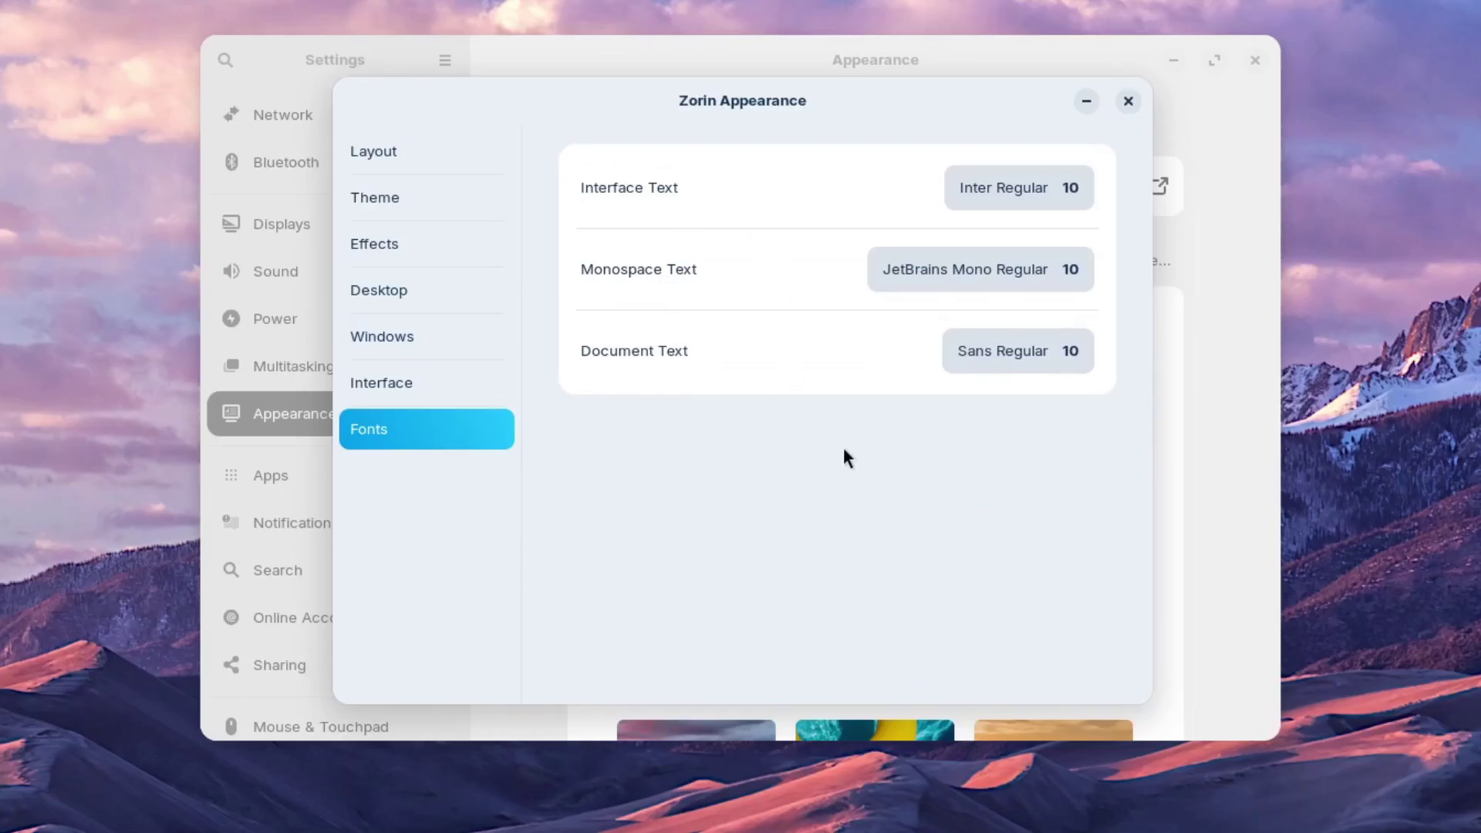
left_click(484, 380)
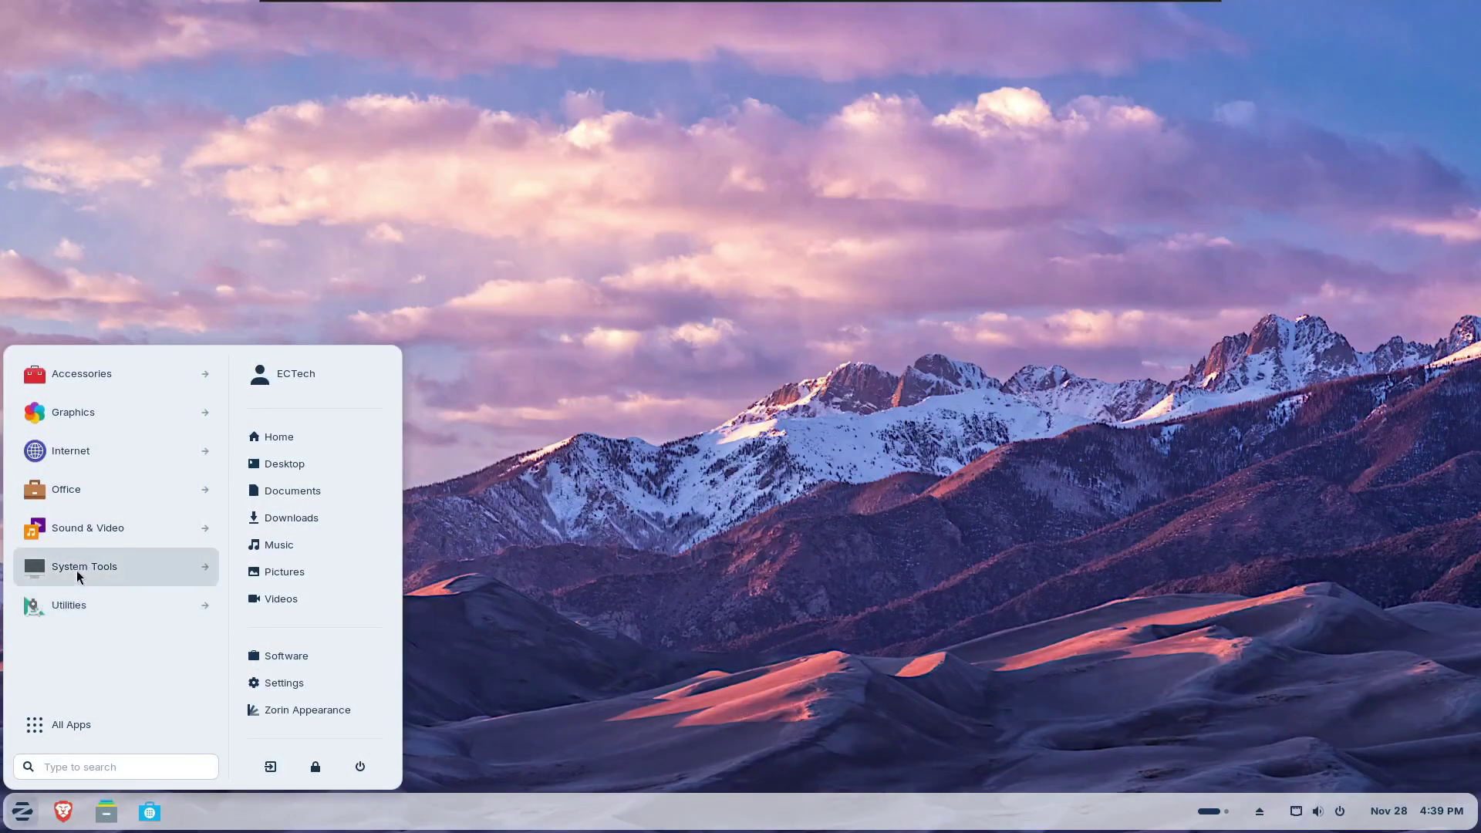
Browse the Office and Sound & Video app categories, returning to the category list each time.
left_click(117, 486)
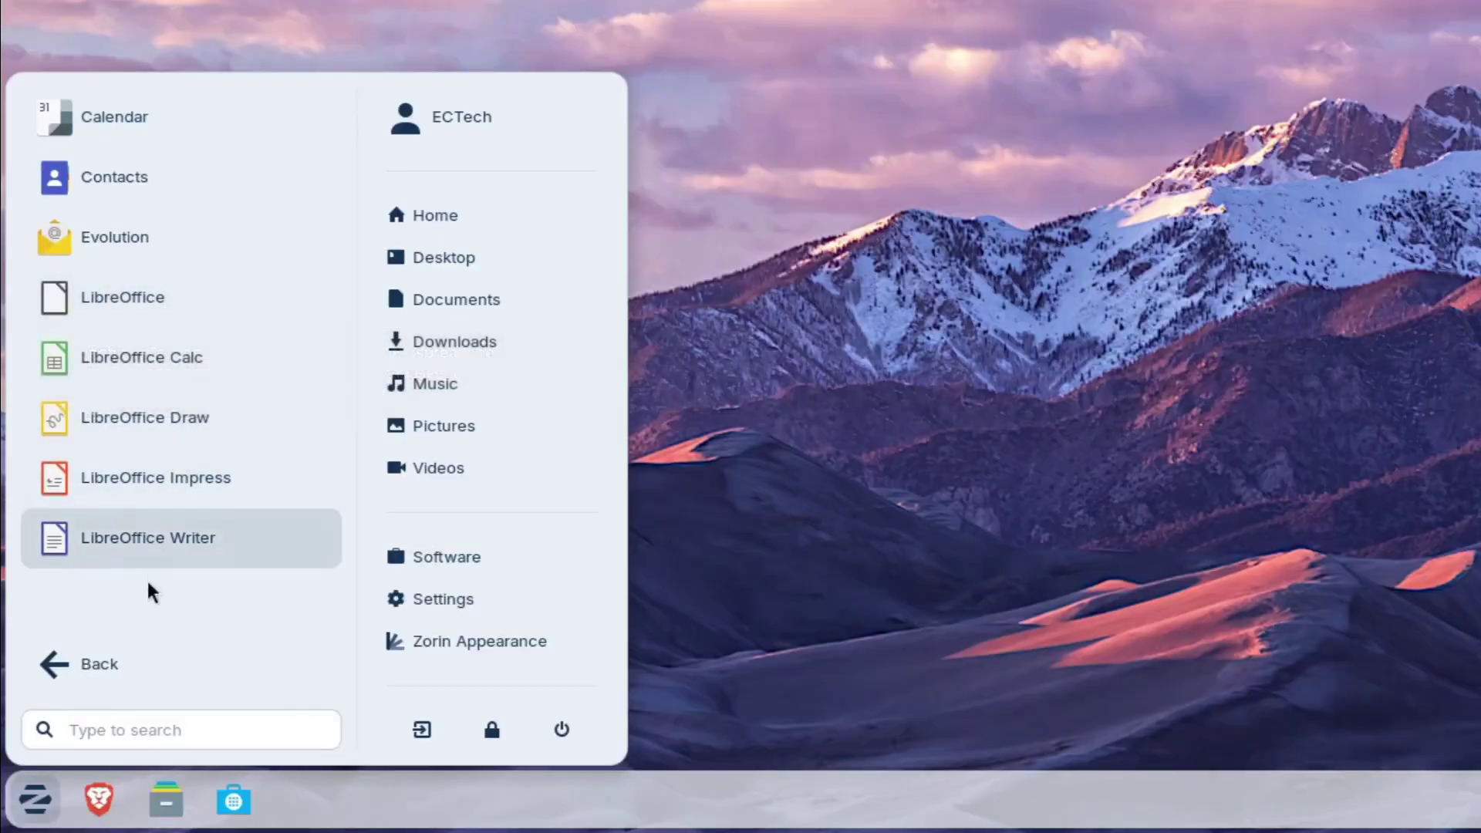
left_click(151, 665)
left_click(176, 360)
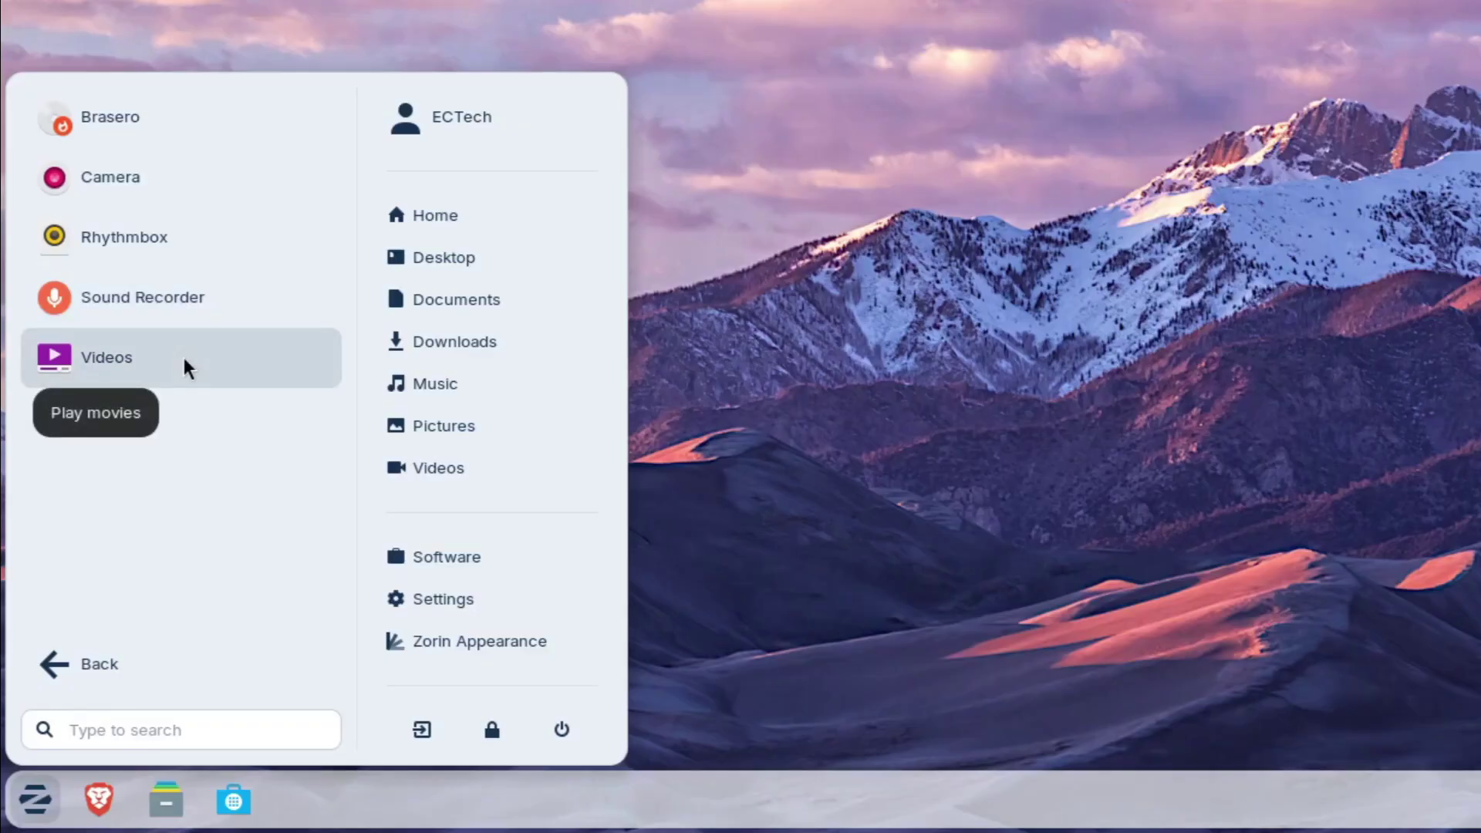
left_click(130, 656)
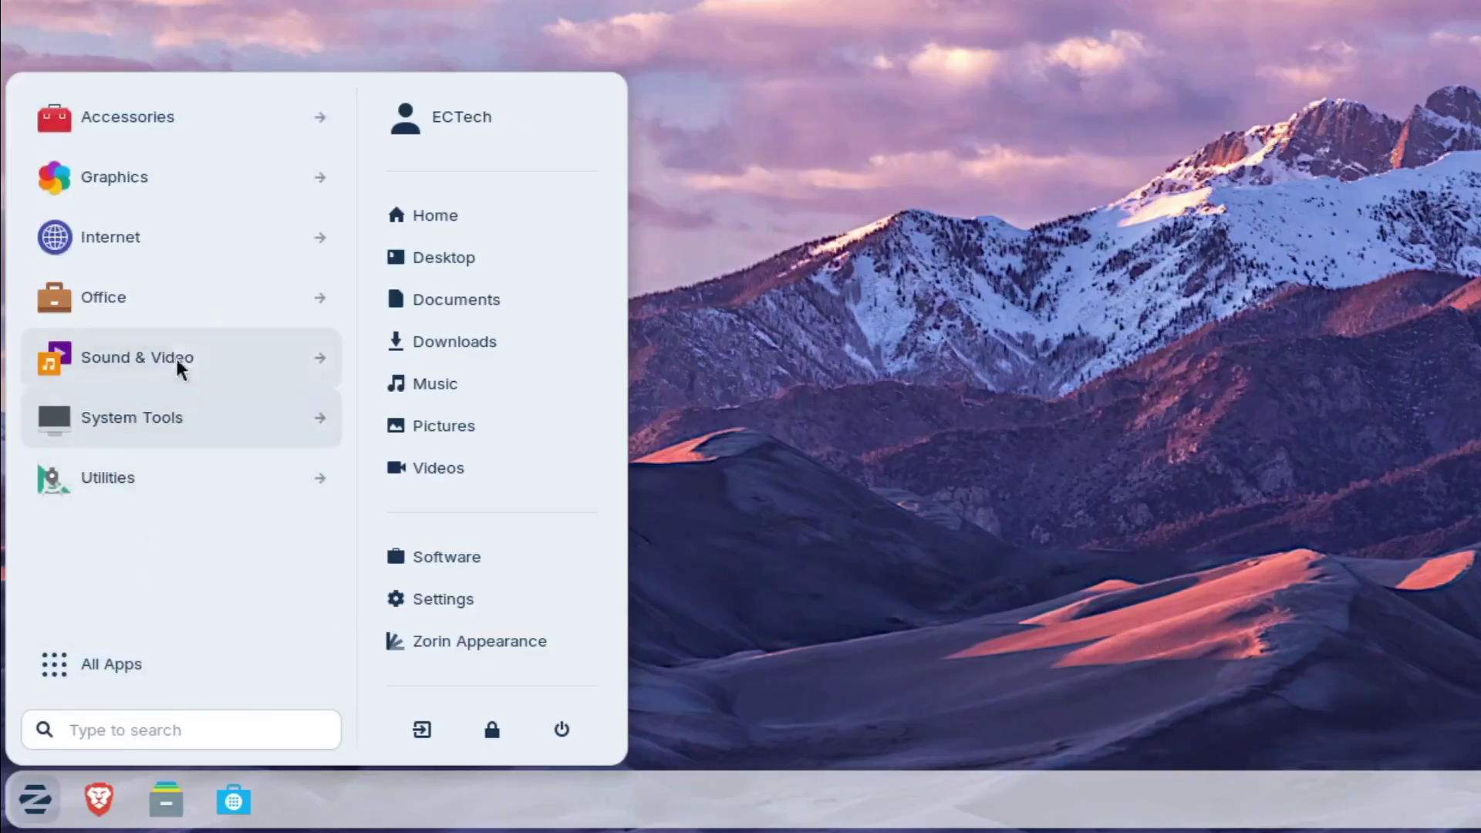
Show the Internet apps, then view the sources offering Firefox beside Flathub in Software.
left_click(179, 251)
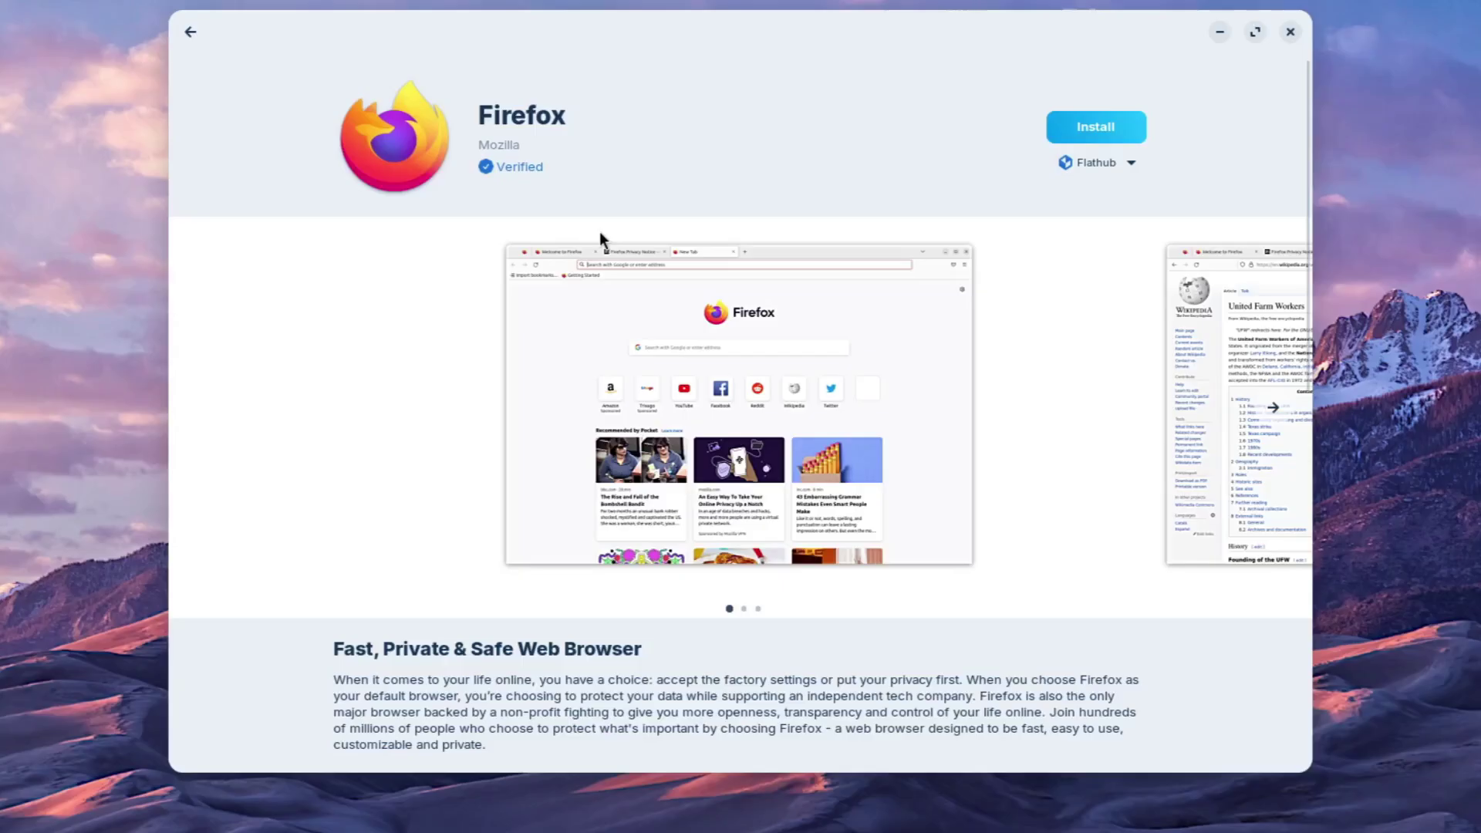
left_click(1111, 164)
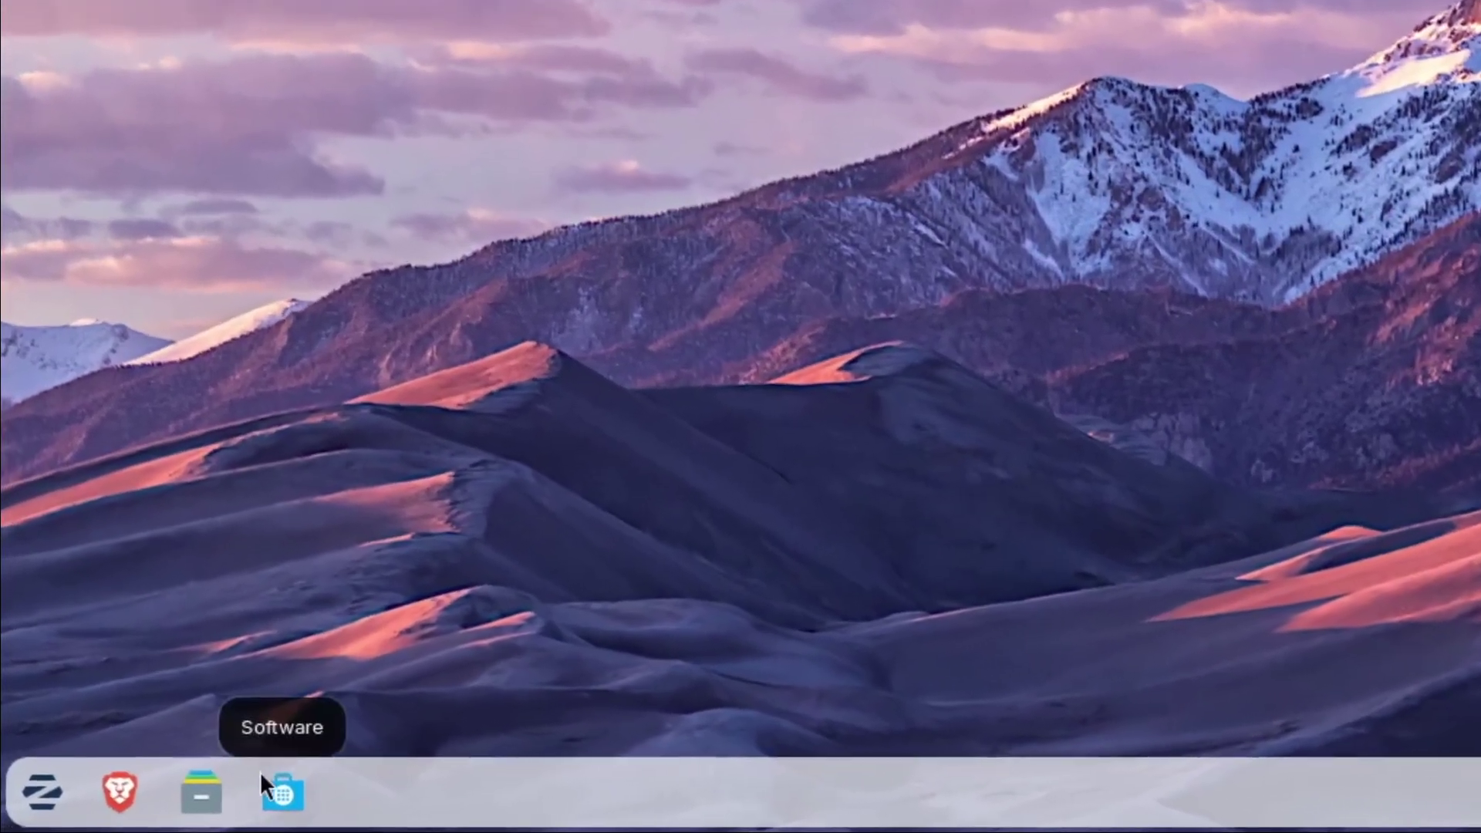
Find Krita in the Software store and install it from Flathub.
left_click(263, 773)
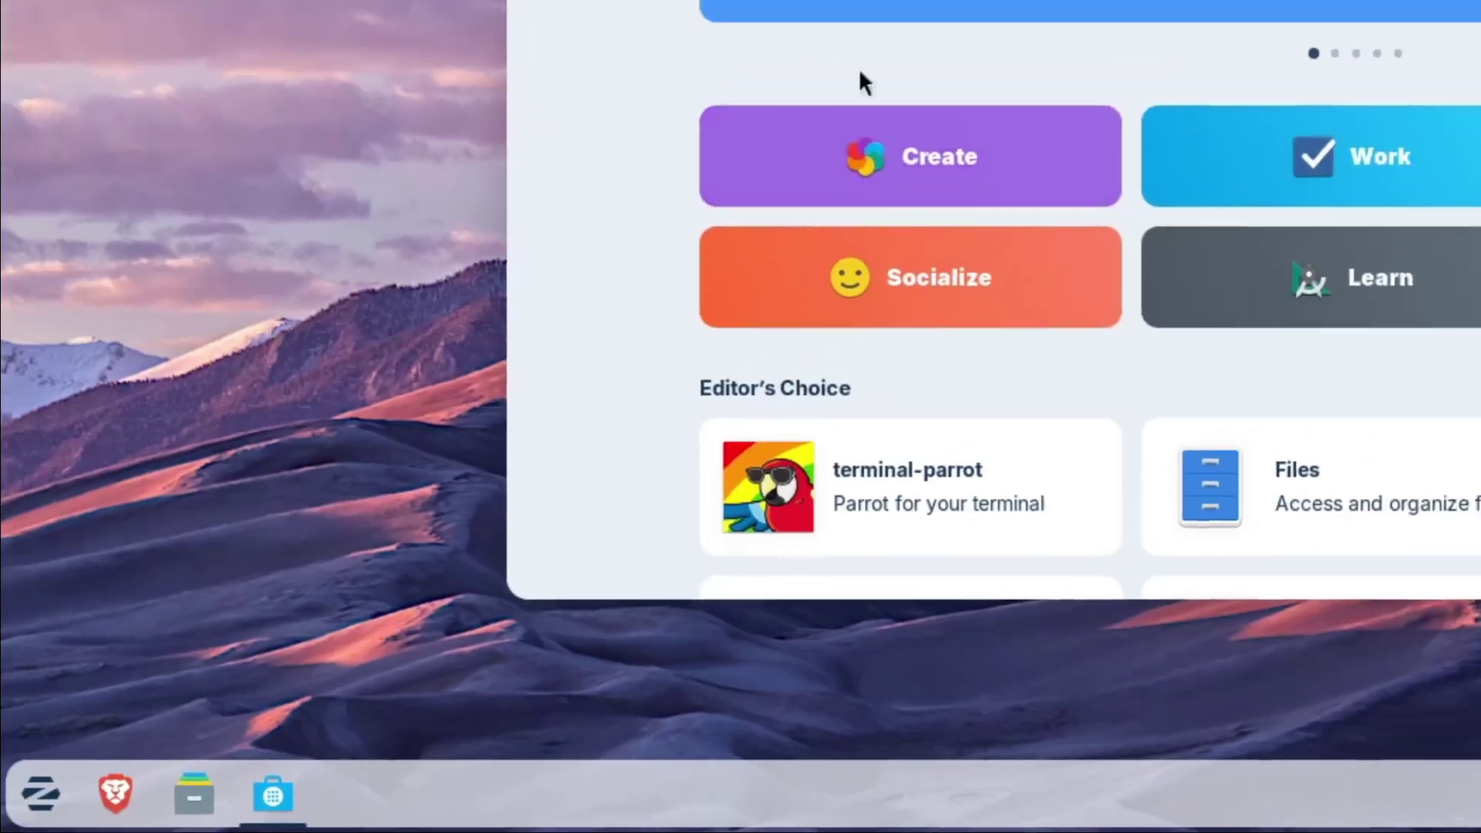
left_click(297, 106)
type("krita")
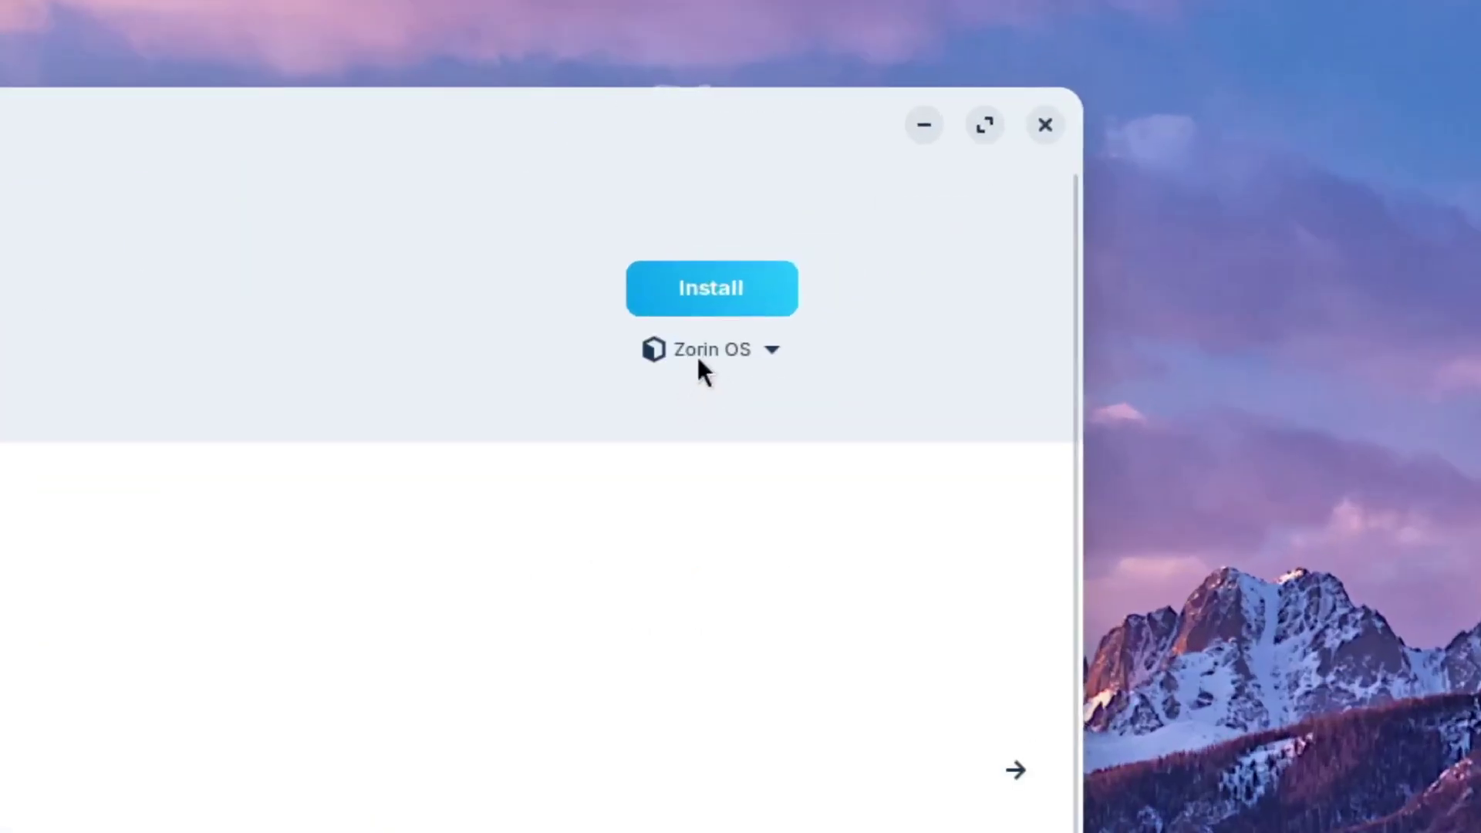
left_click(734, 290)
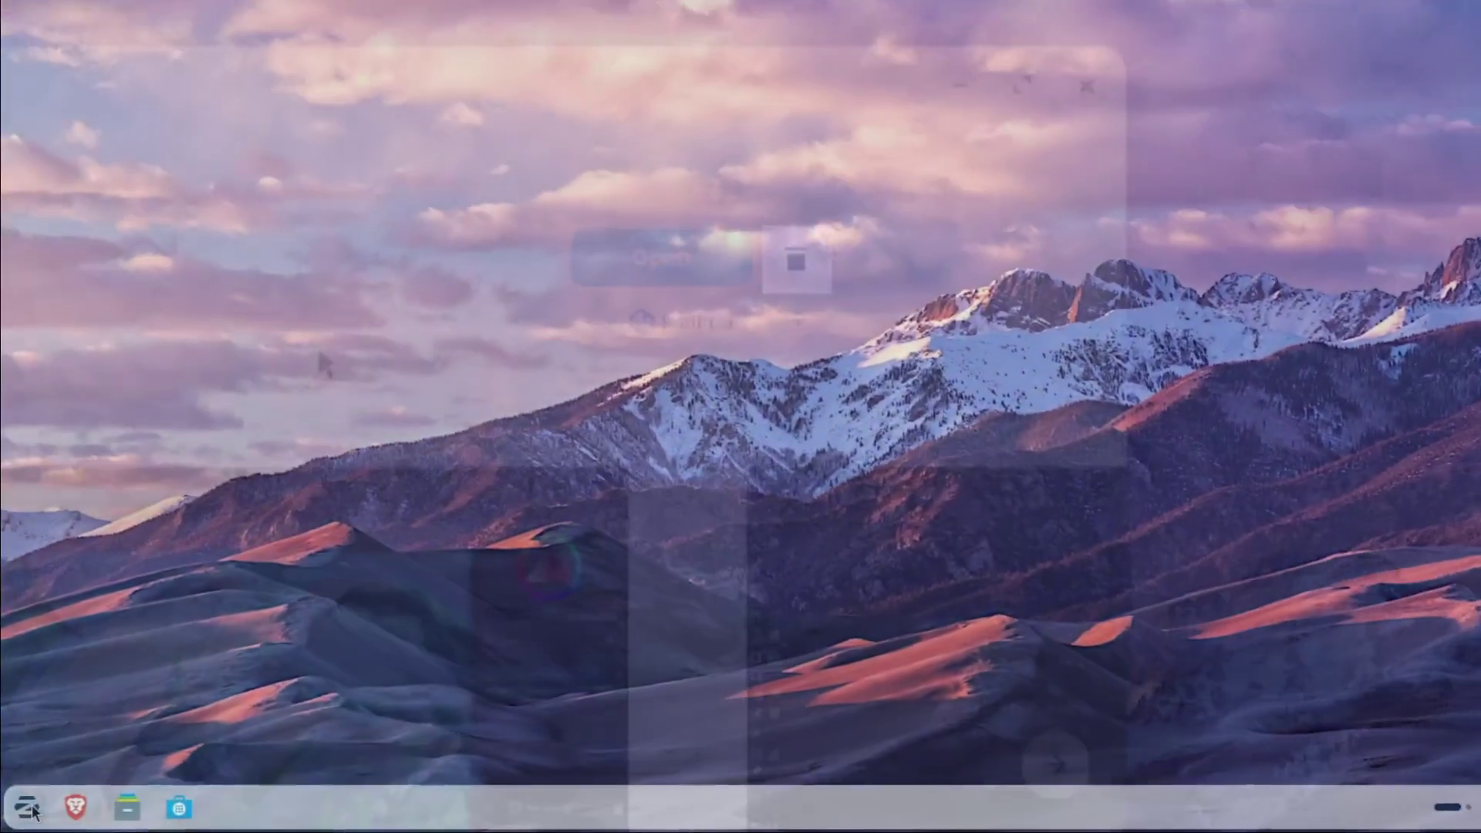
left_click(36, 802)
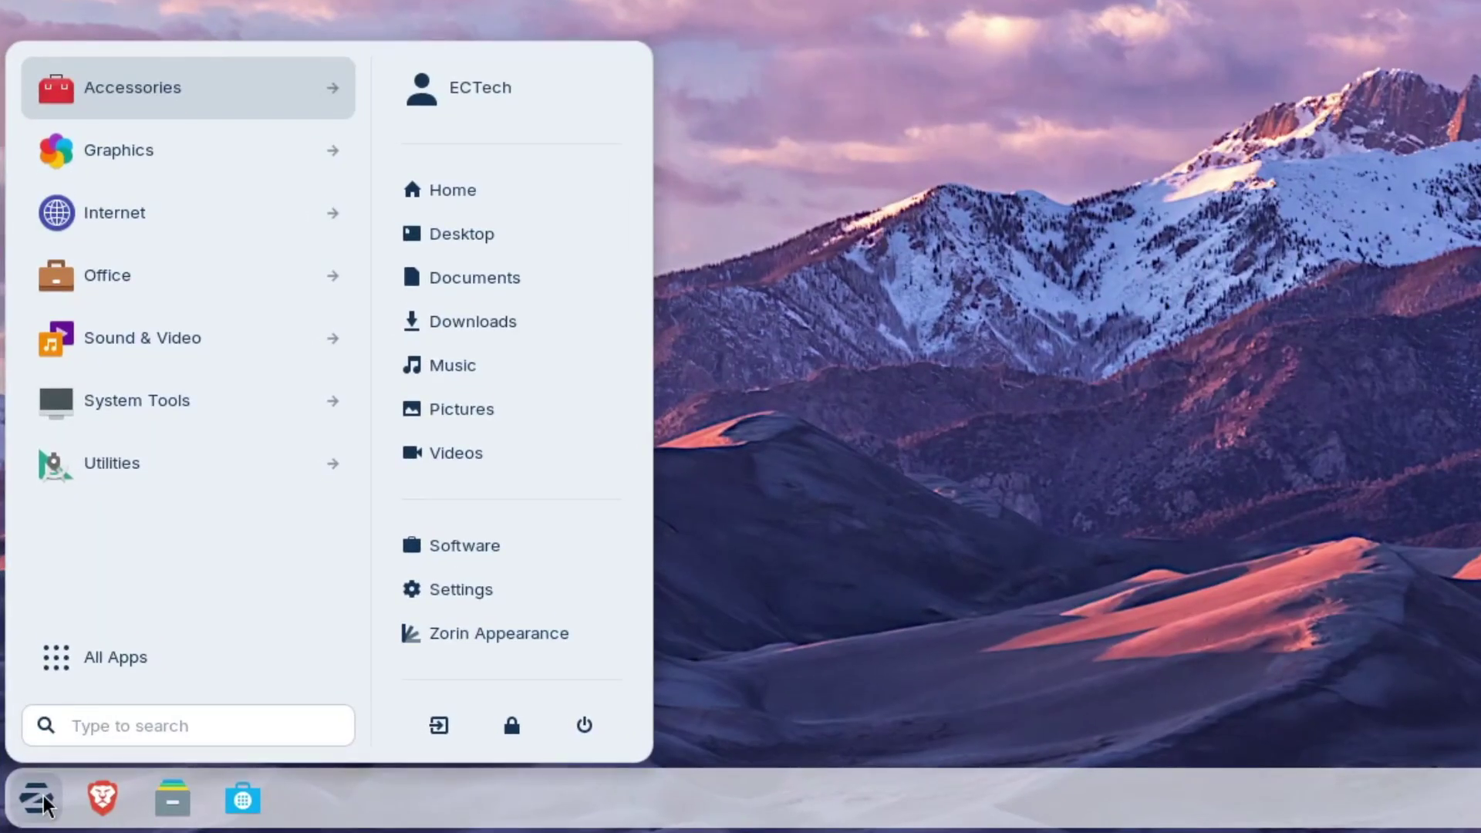
Search the Zorin app menu for 'windows'.
type("wi")
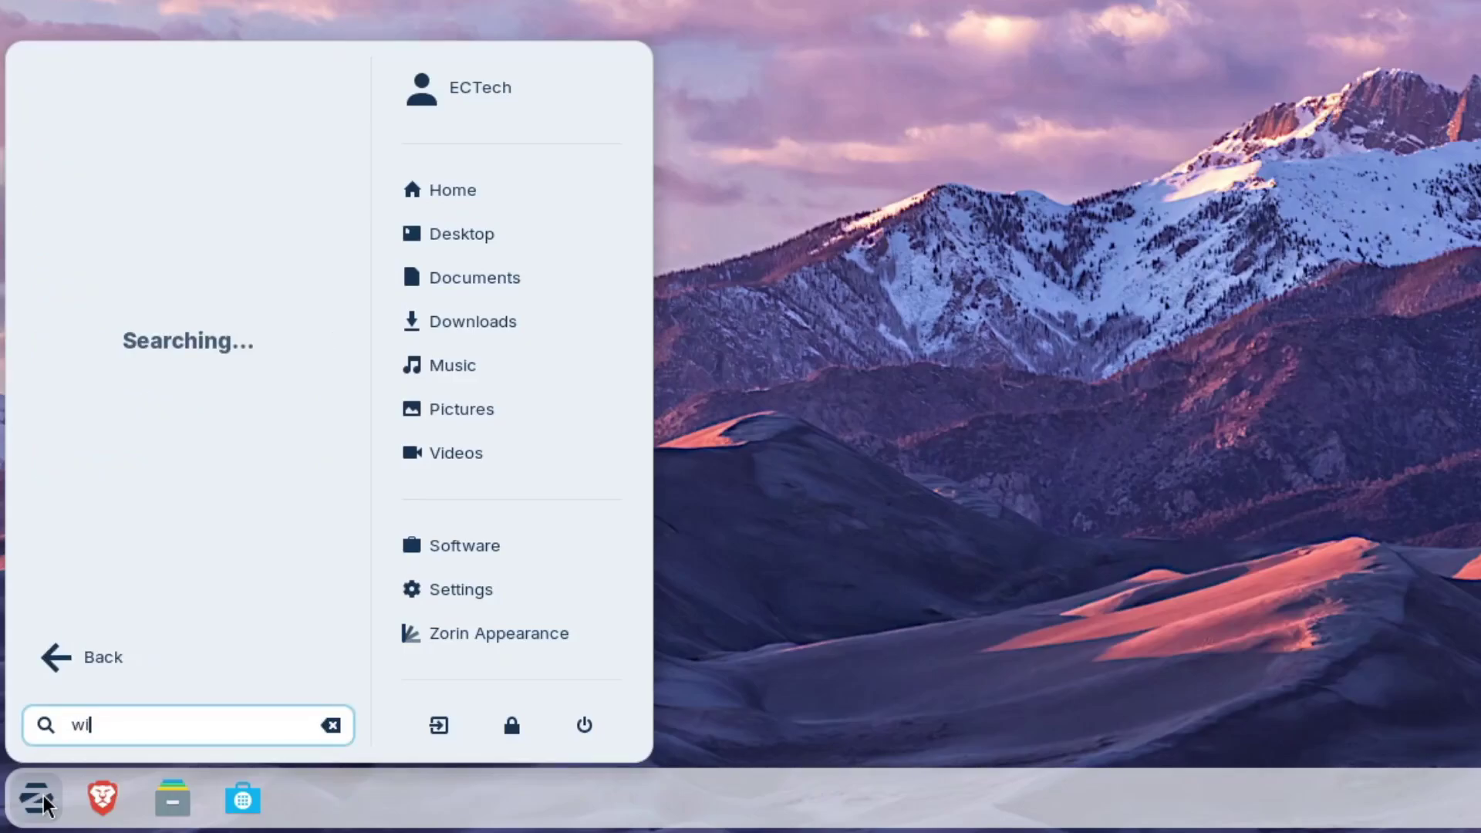
type("ndows")
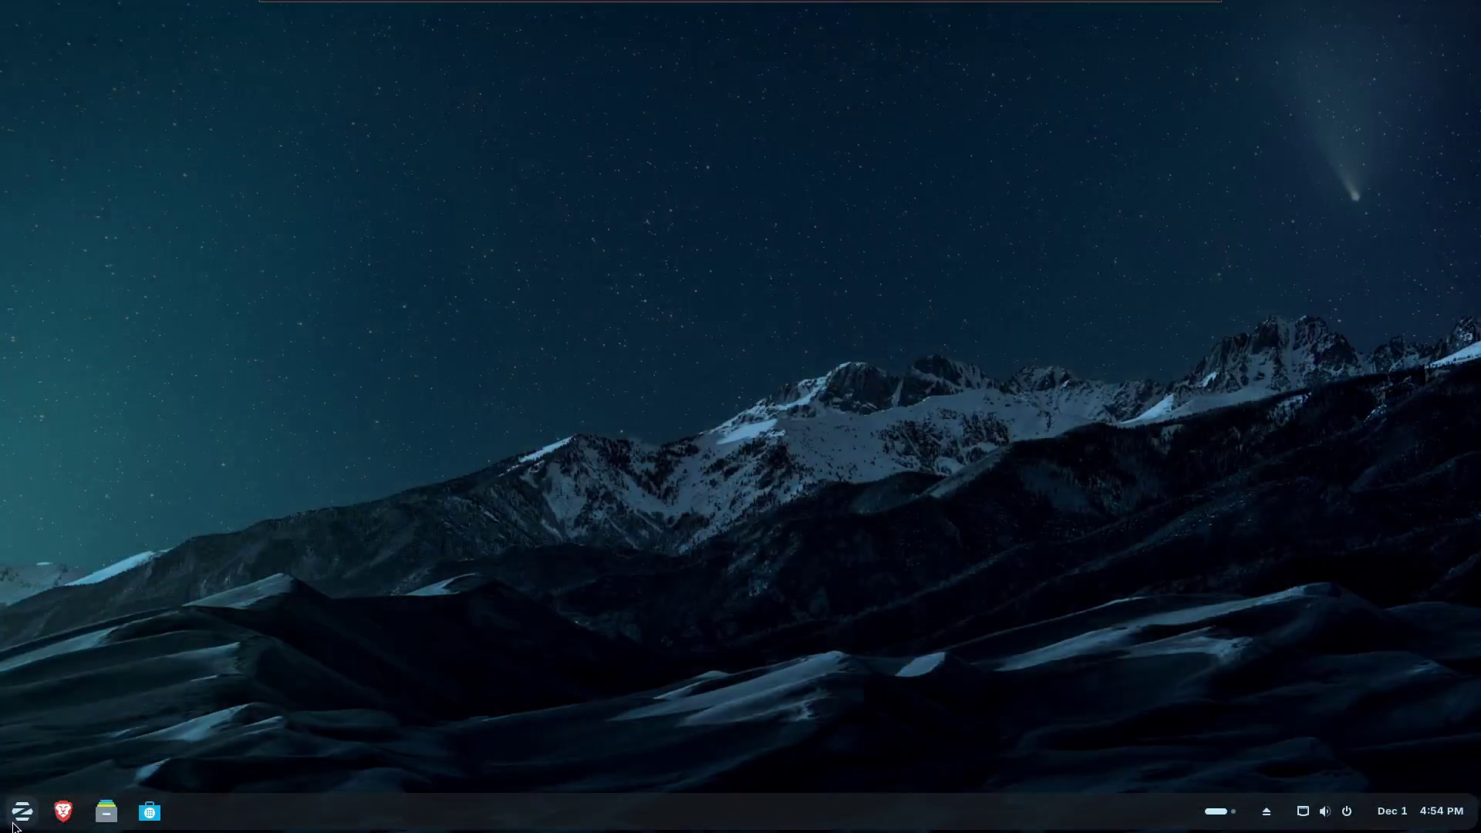
Open the Windows Apps category and scroll through the Bottles list of Windows program installers.
key("super")
left_click(116, 644)
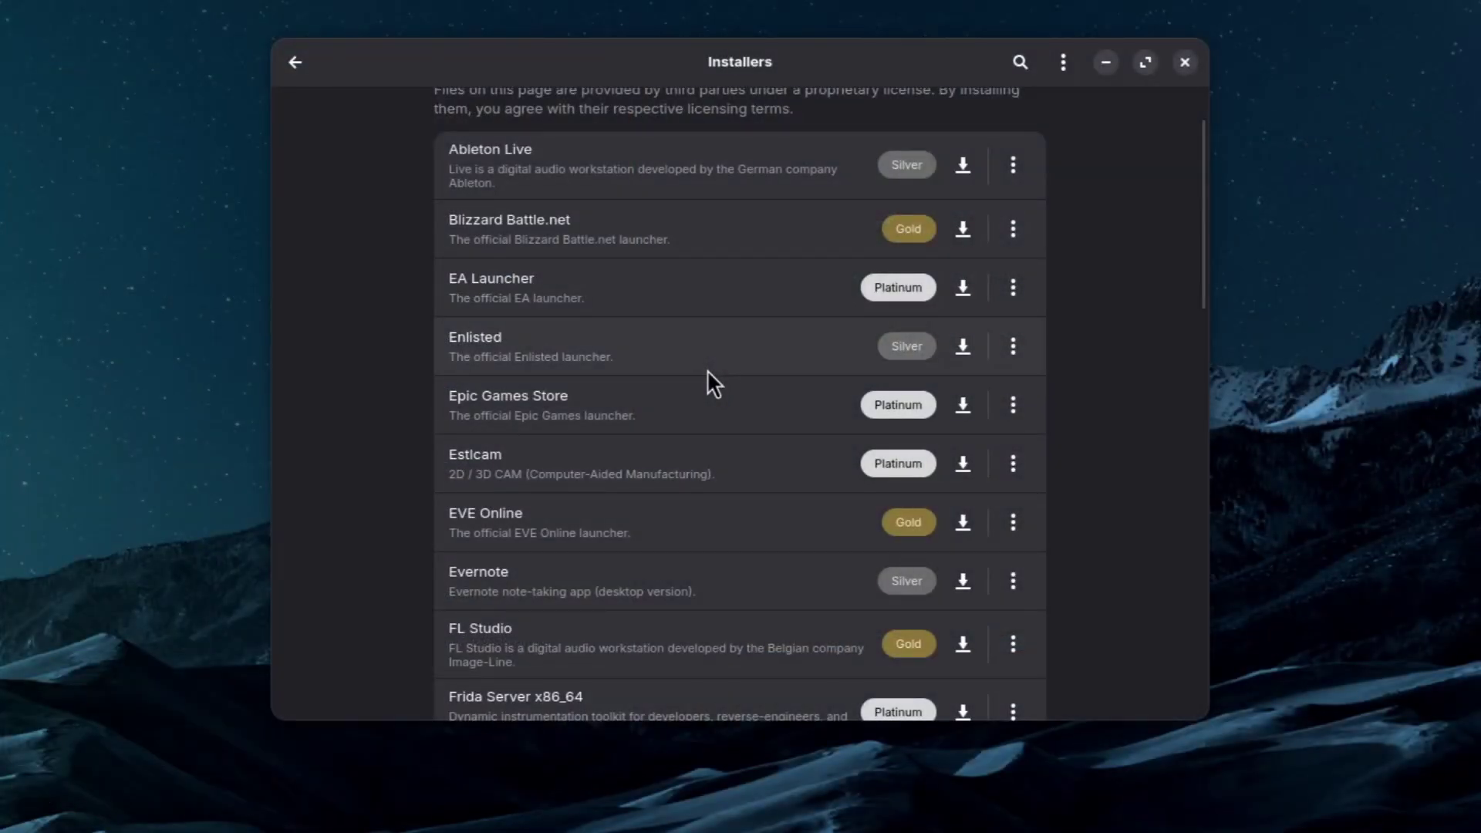
scroll(707, 370, "down", 3)
scroll(699, 369, "down", 2)
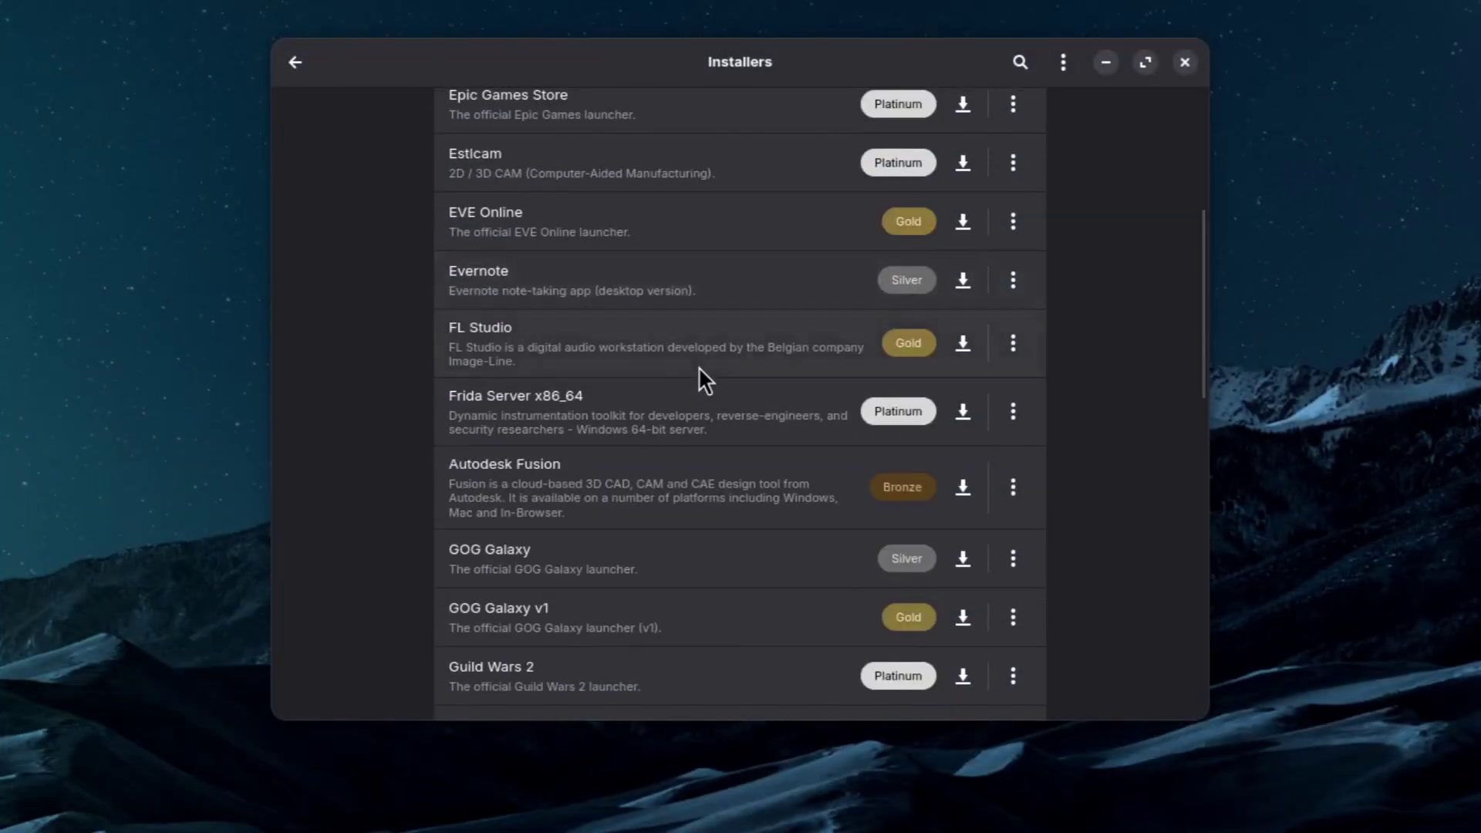
scroll(699, 370, "down", 4)
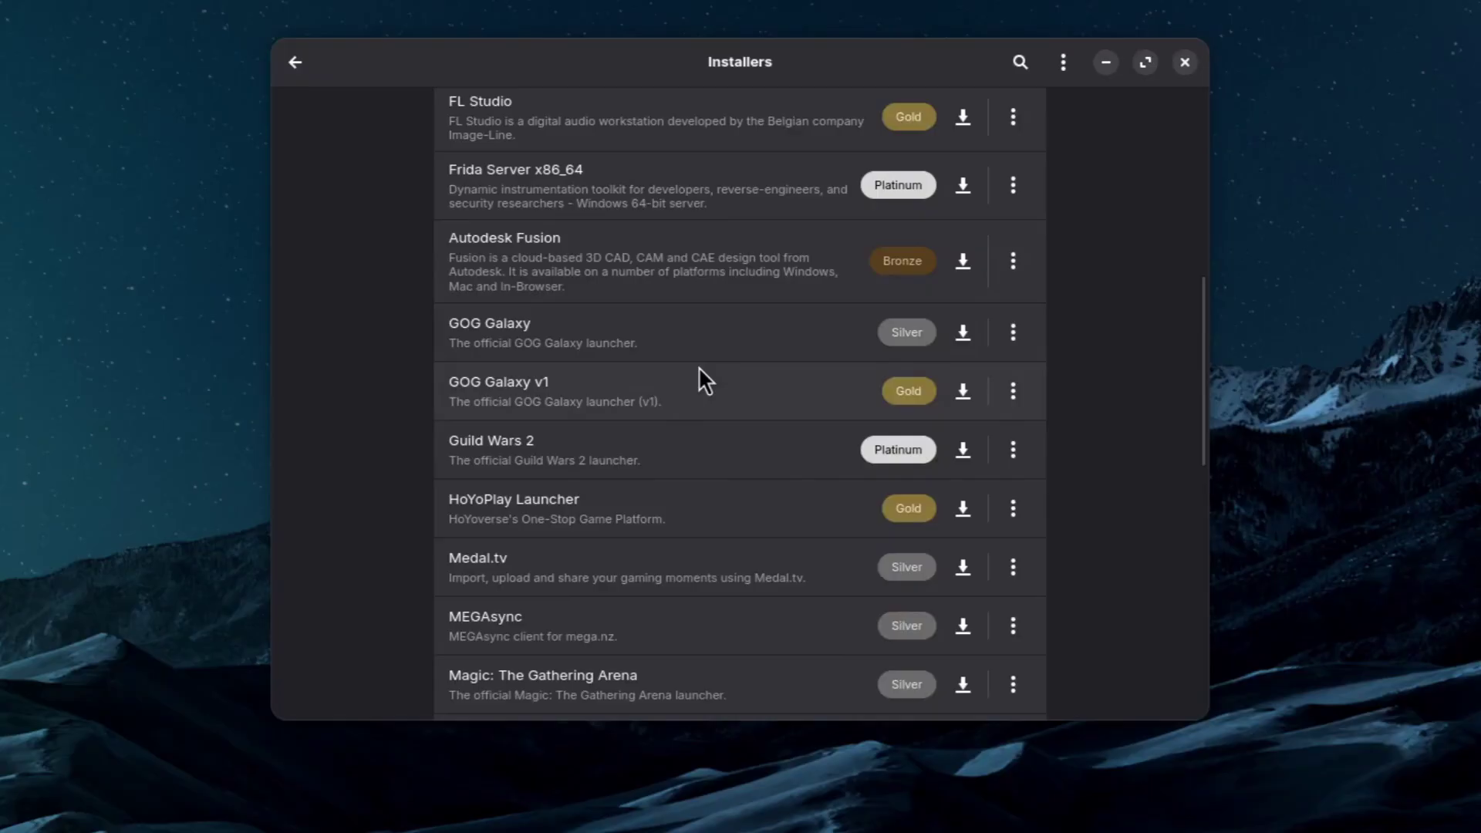
scroll(699, 370, "down", 3)
scroll(681, 354, "down", 1)
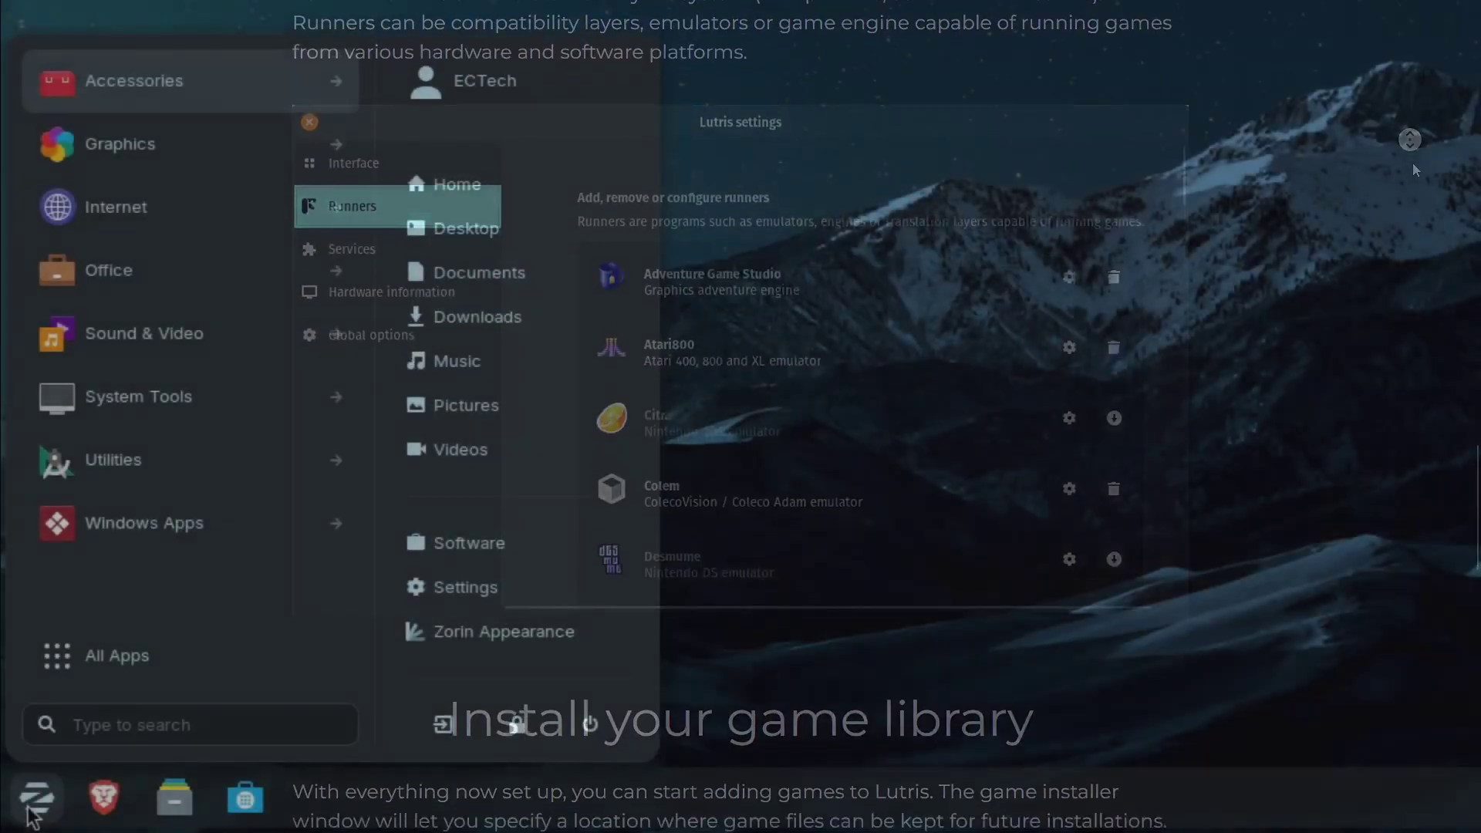
Launch Zorin Connect from a menu search for 'z'.
type("zo")
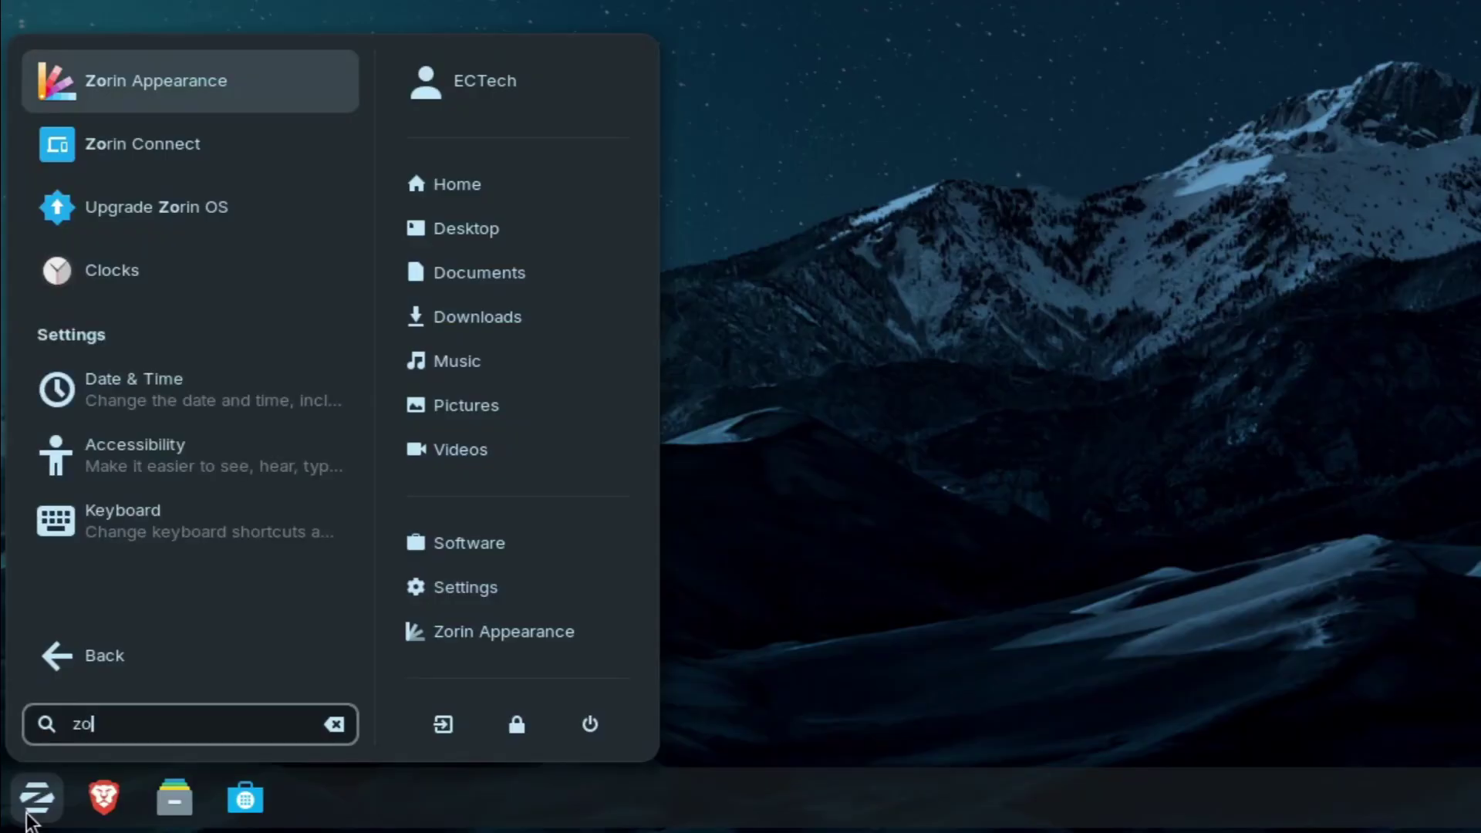
left_click(227, 159)
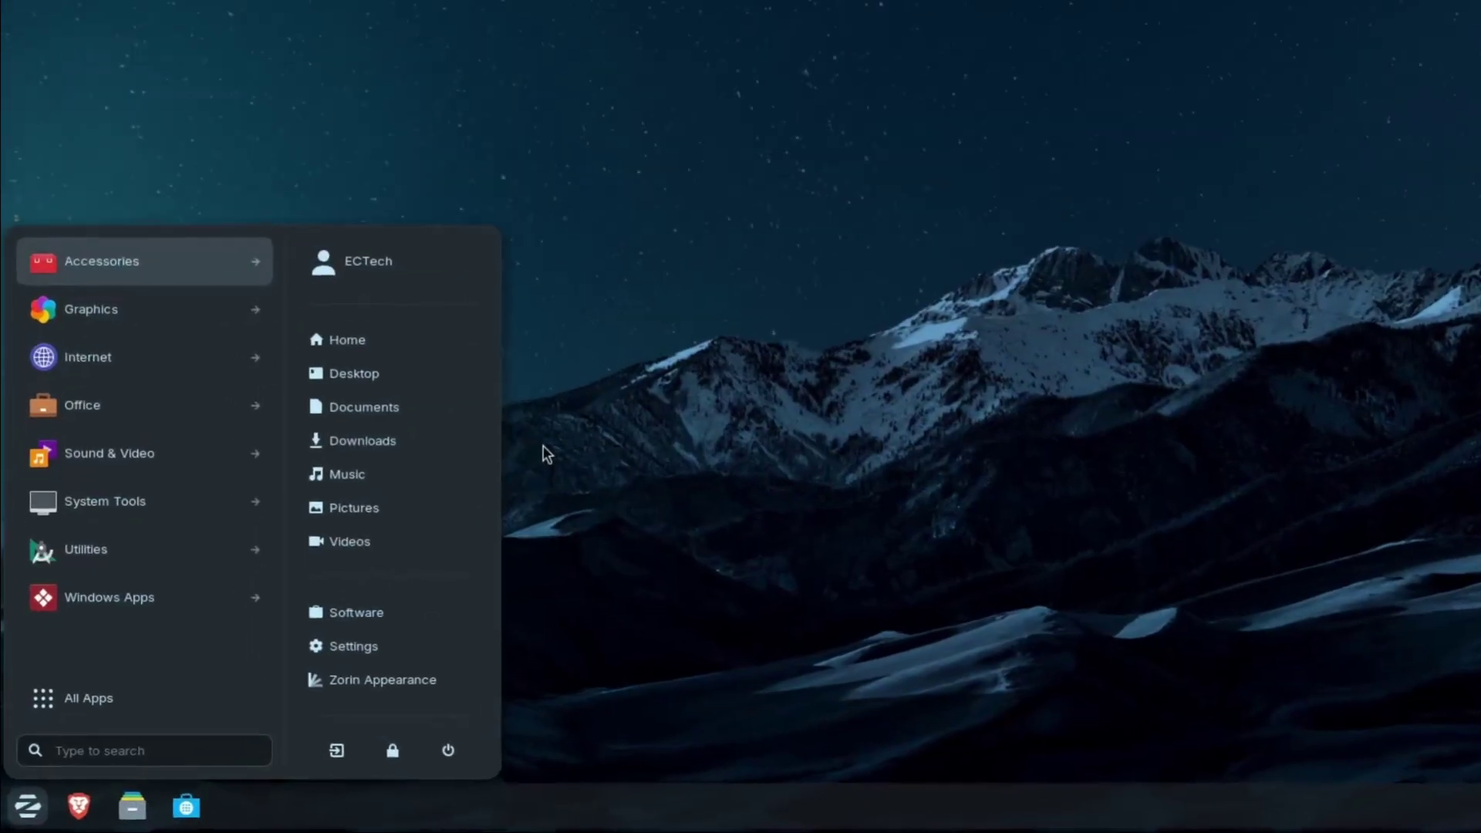
Open Software & Updates from a menu search for 'updates' and check the Additional Drivers tab.
type("upd")
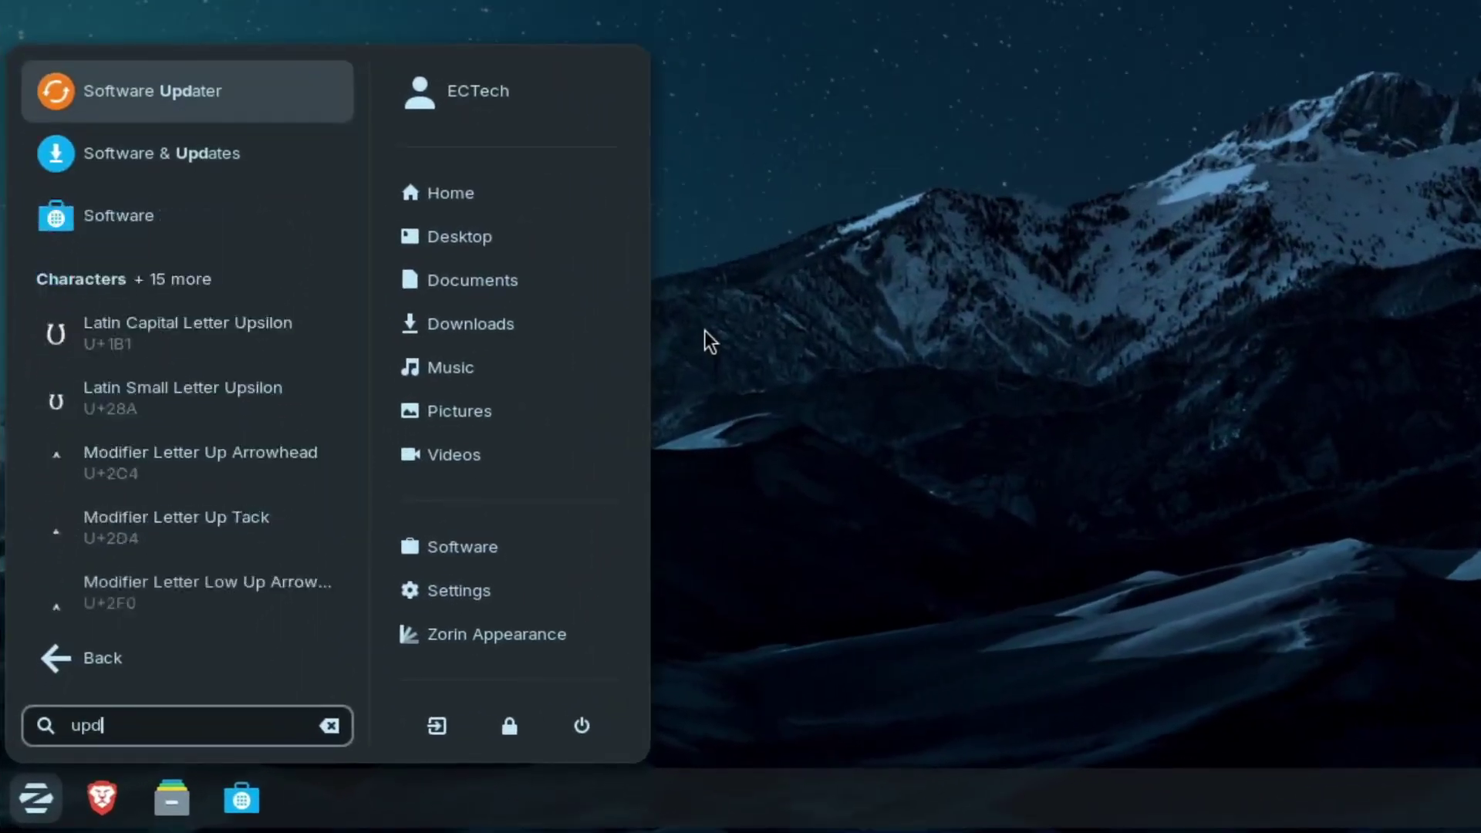
type("ates")
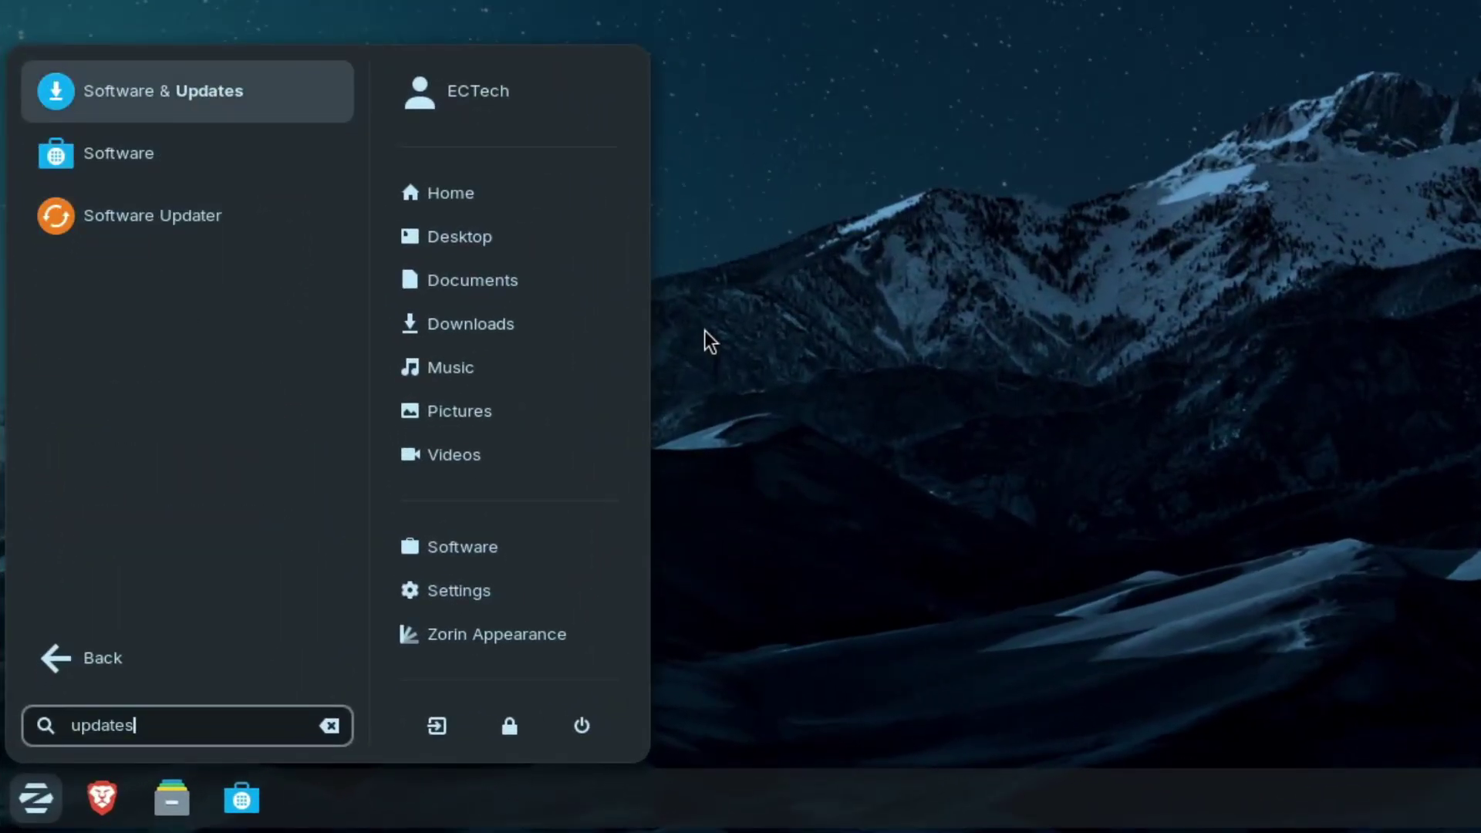
left_click(216, 87)
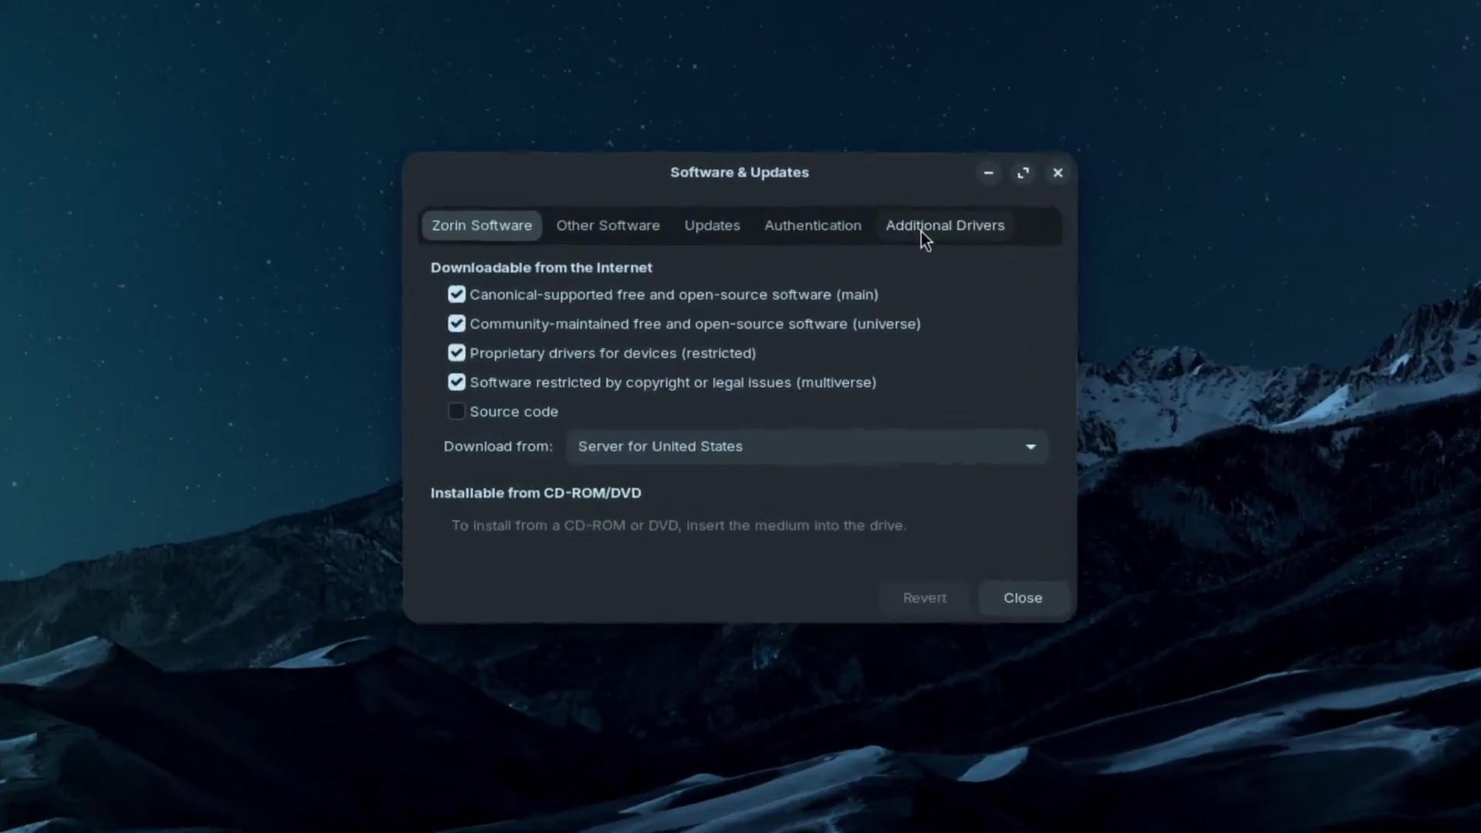
left_click(892, 279)
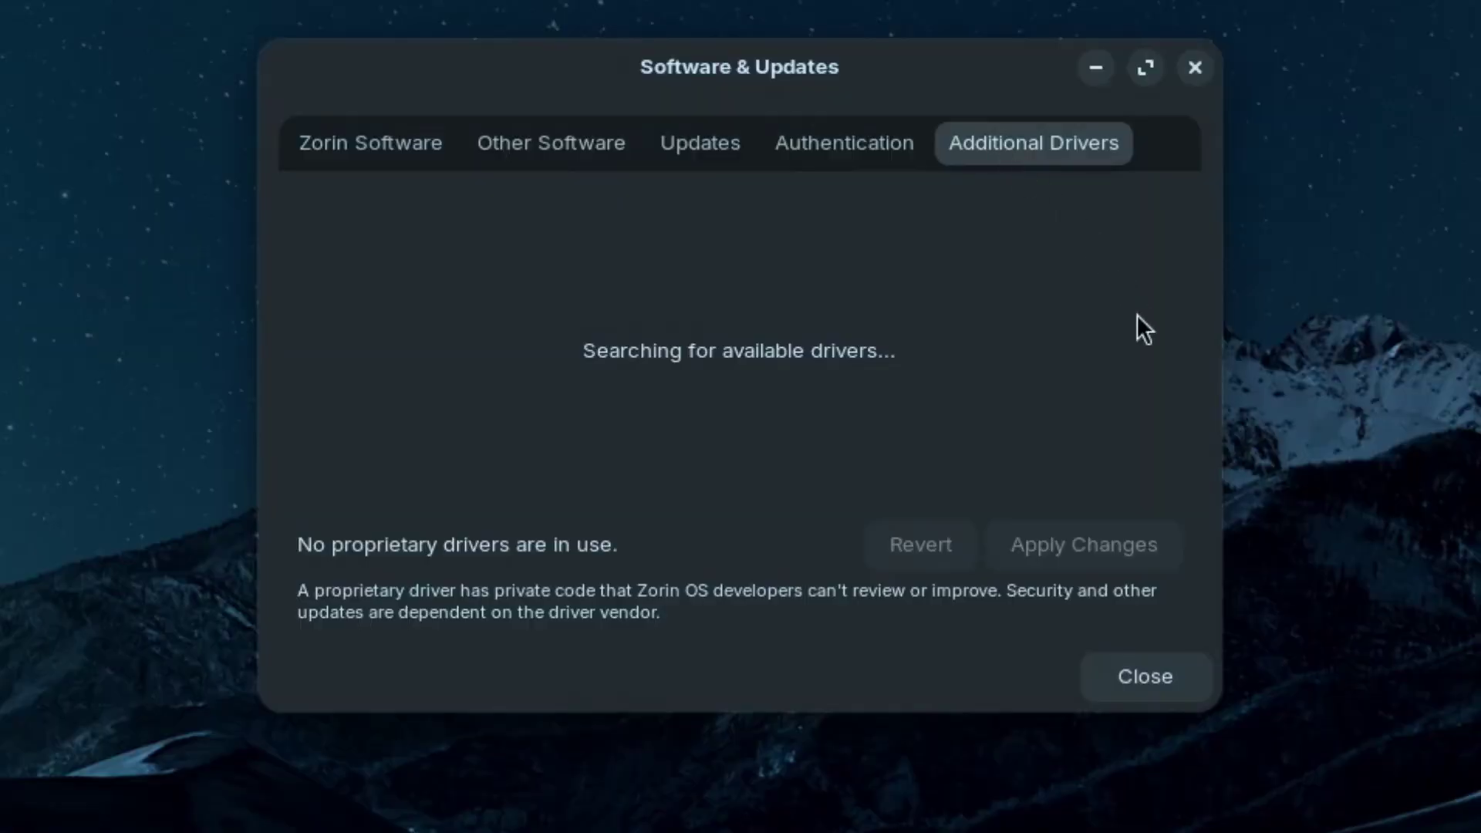